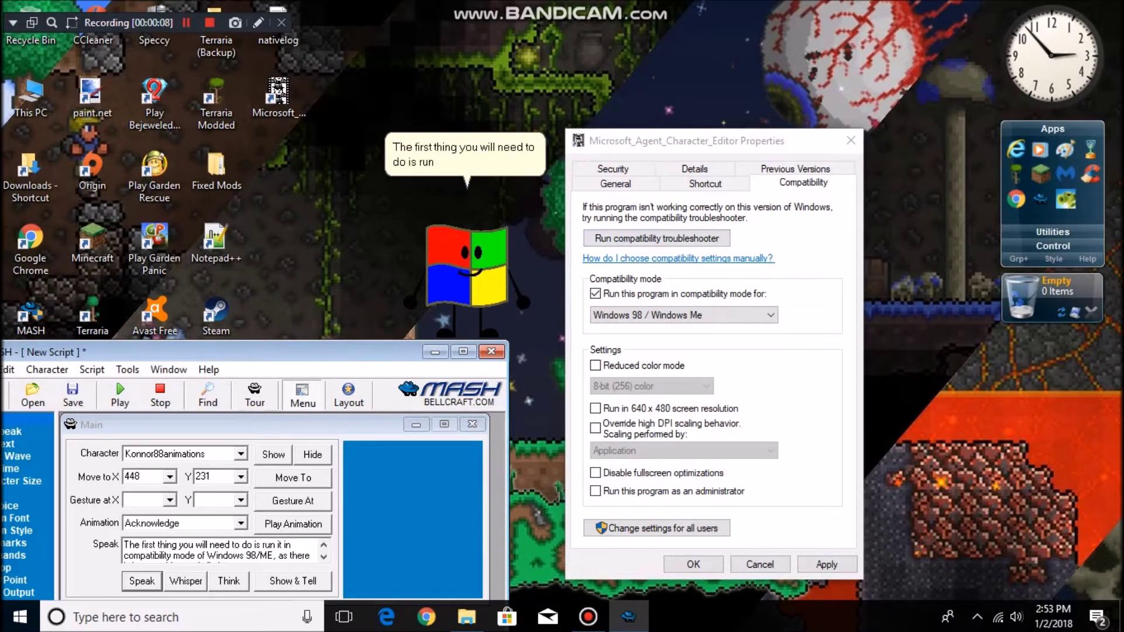
- Set the character editor shortcut to run in Windows 98 / Windows Me compatibility mode and apply the properties
{"action": "left_click", "coordinate": [684, 315]}
{"action": "left_click", "coordinate": [683, 315]}
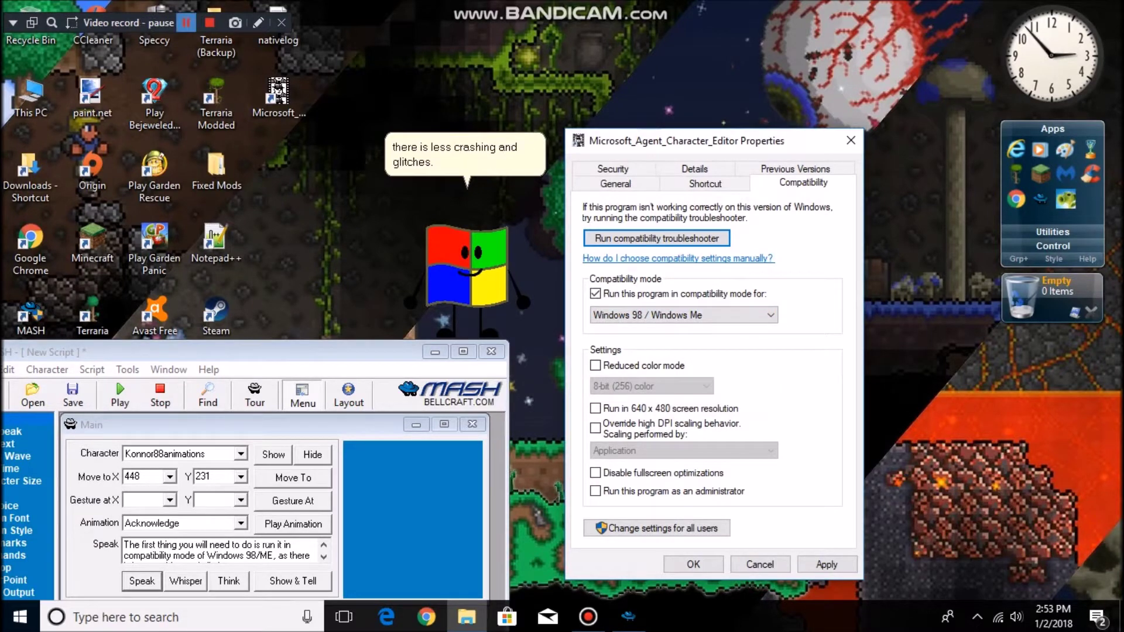
{"action": "left_click", "coordinate": [186, 23]}
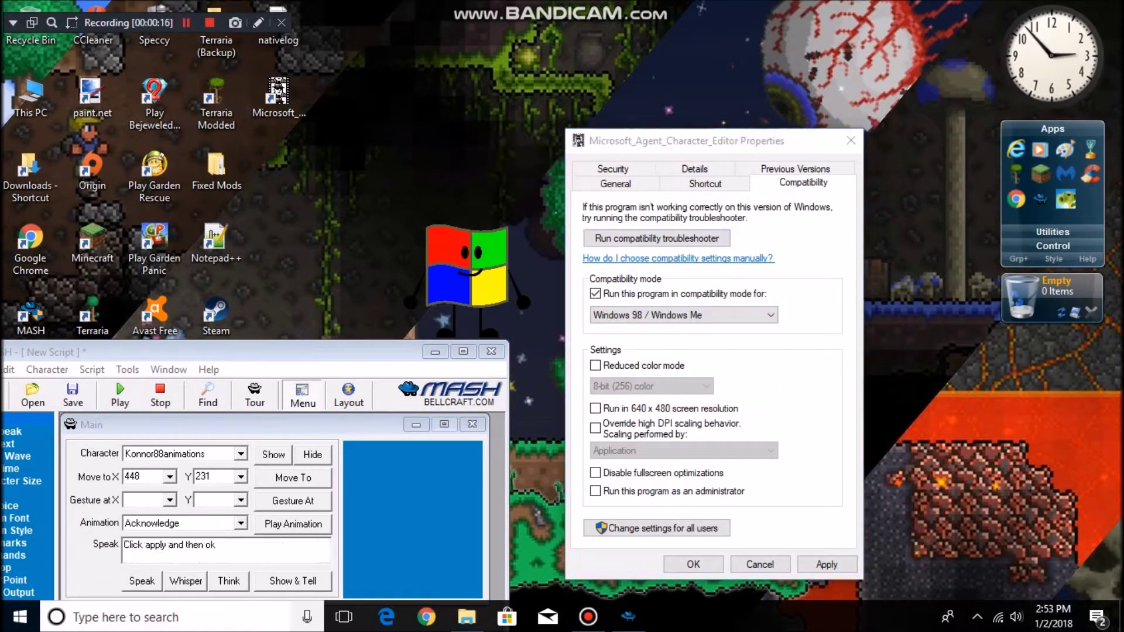
{"action": "left_click", "coordinate": [142, 582]}
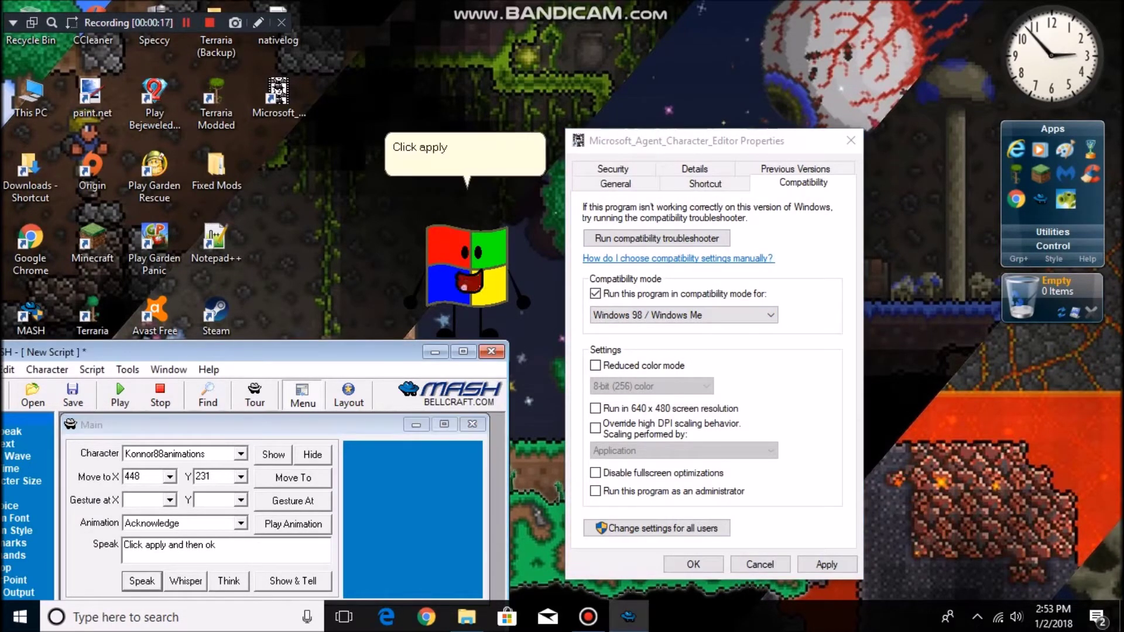
{"action": "left_click", "coordinate": [827, 565]}
{"action": "left_click", "coordinate": [693, 565]}
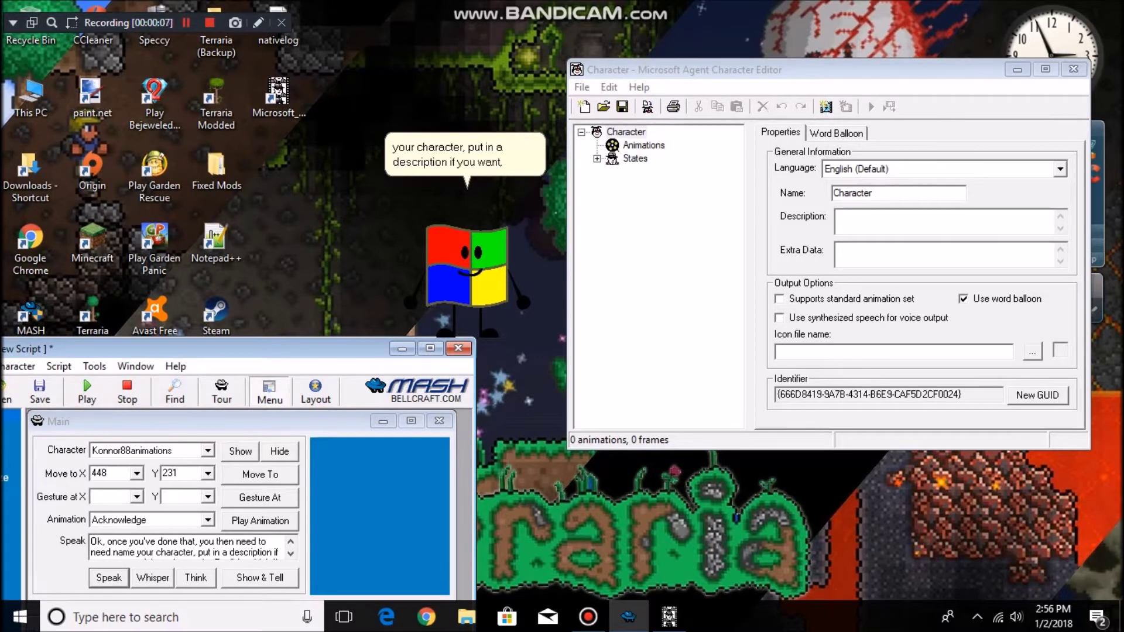
- Name the character Test, enter the description "Test character" and keep English (Default) as its language
{"action": "left_click_drag", "start_coordinate": [875, 193], "coordinate": [833, 193]}
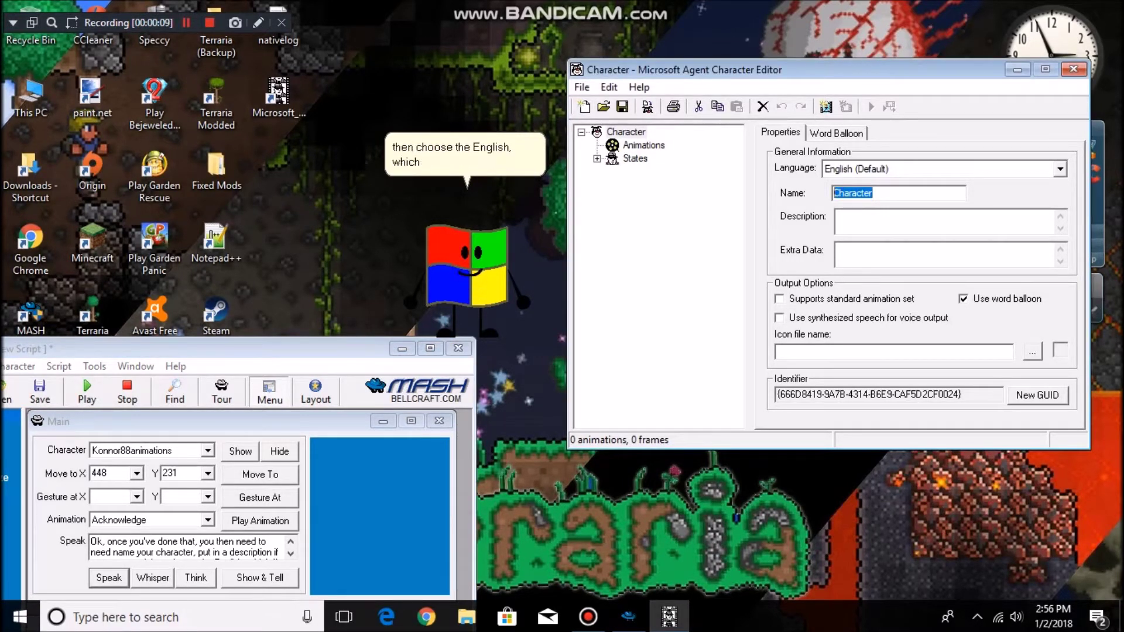
{"action": "type", "text": "Test"}
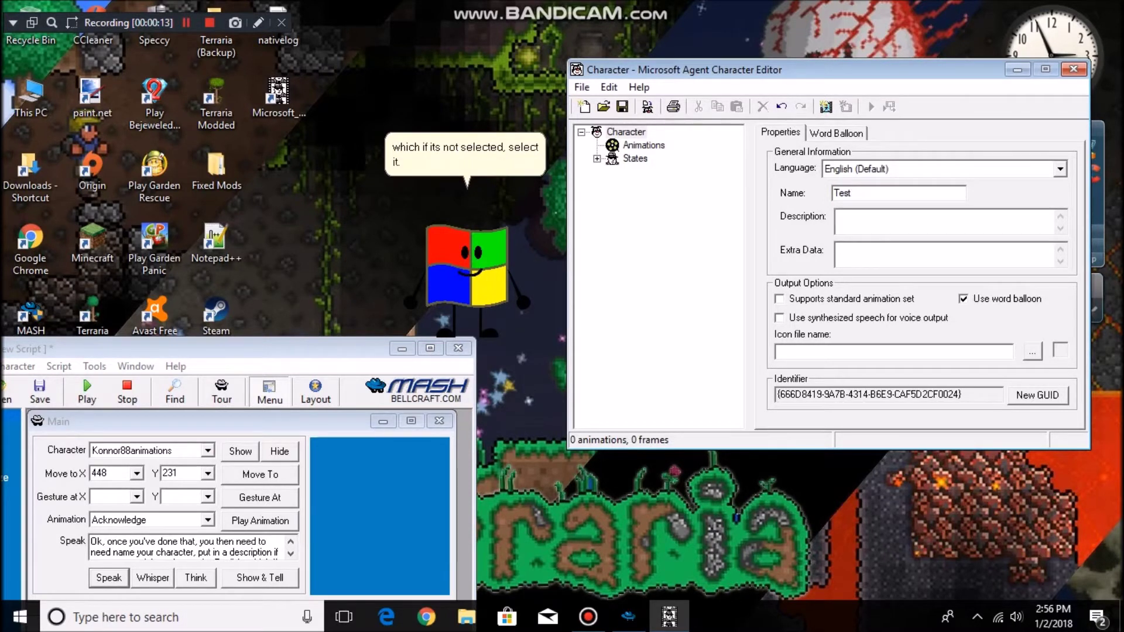
{"action": "key", "text": "Tab"}
{"action": "type", "text": "T"}
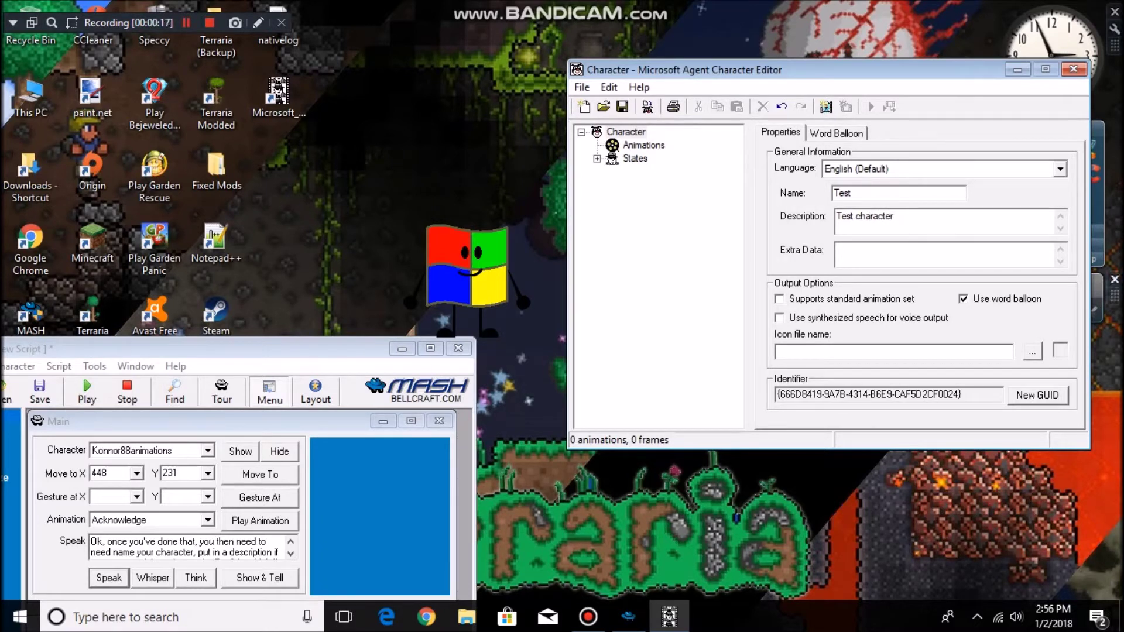
{"action": "left_click", "coordinate": [1060, 169]}
{"action": "left_click", "coordinate": [1061, 169]}
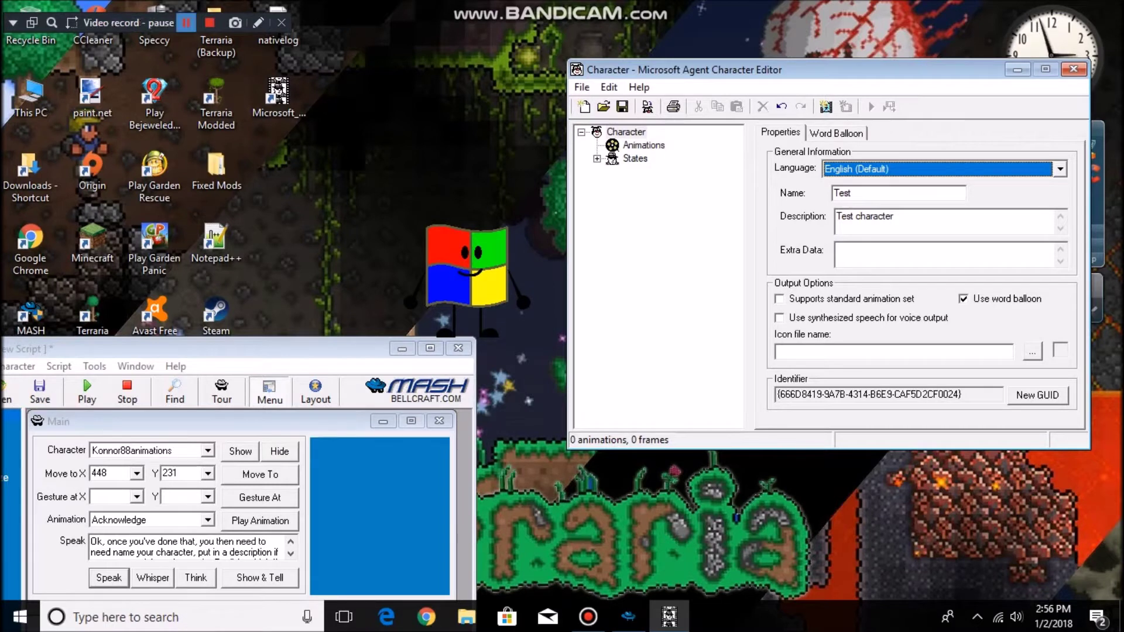
{"action": "left_click", "coordinate": [186, 23]}
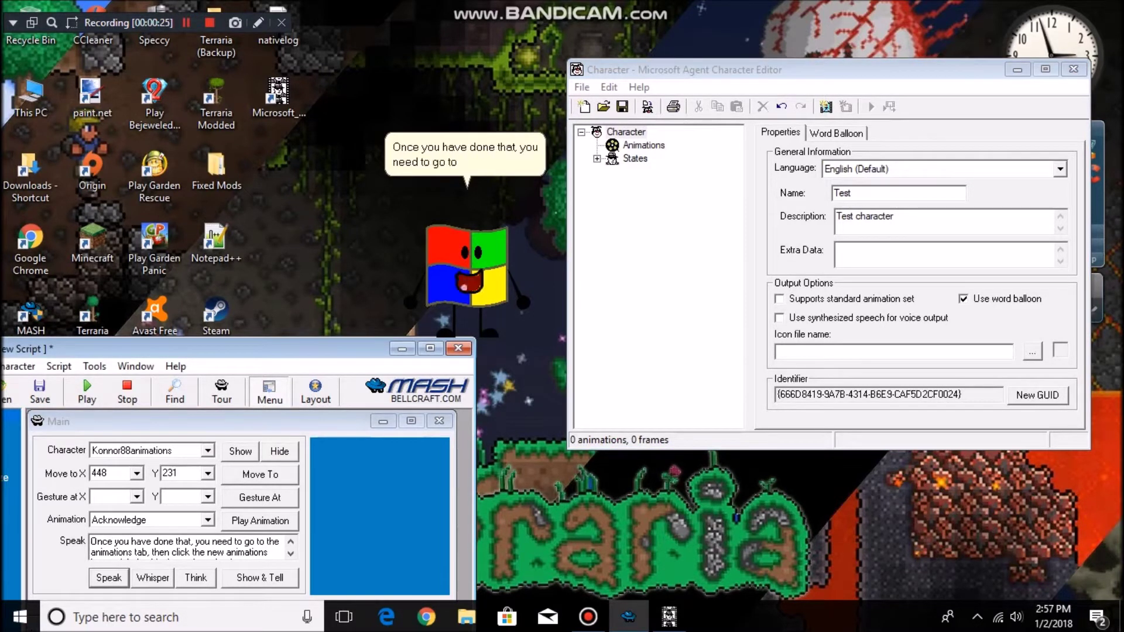
- Add a new animation to the character and assign it to the Showing state
{"action": "left_click", "coordinate": [644, 145]}
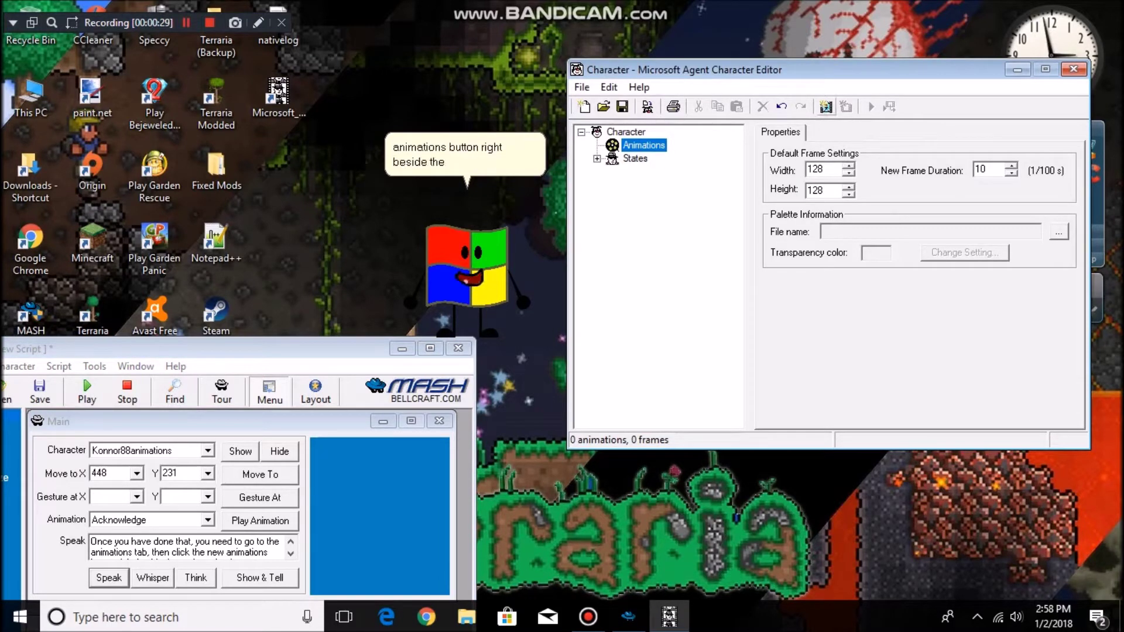
{"action": "left_click", "coordinate": [826, 107]}
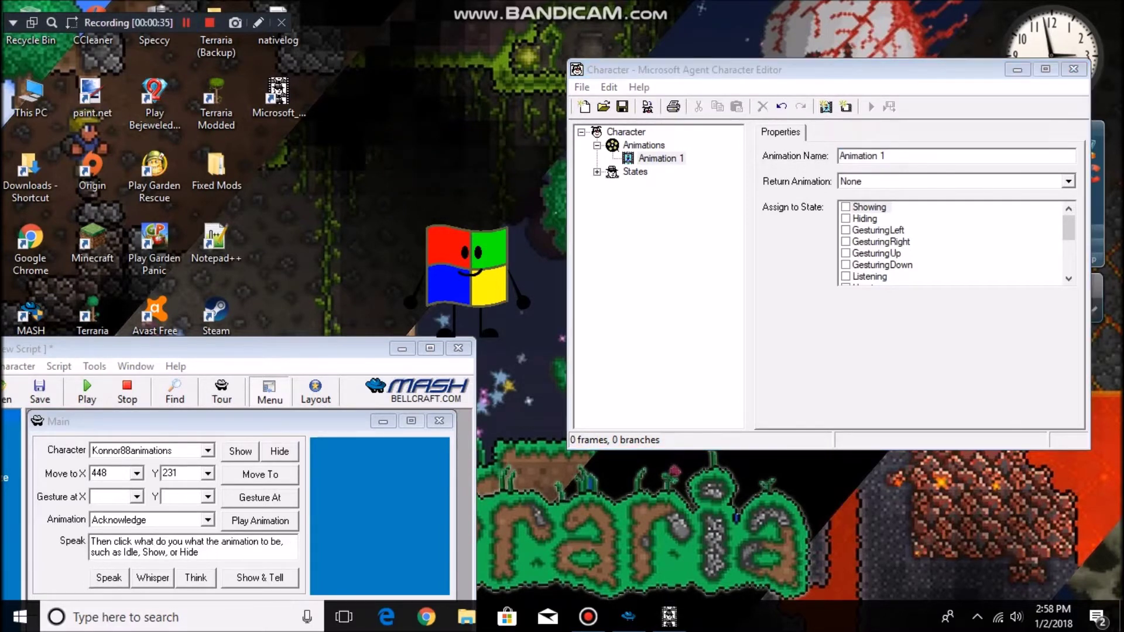
{"action": "left_click", "coordinate": [109, 578]}
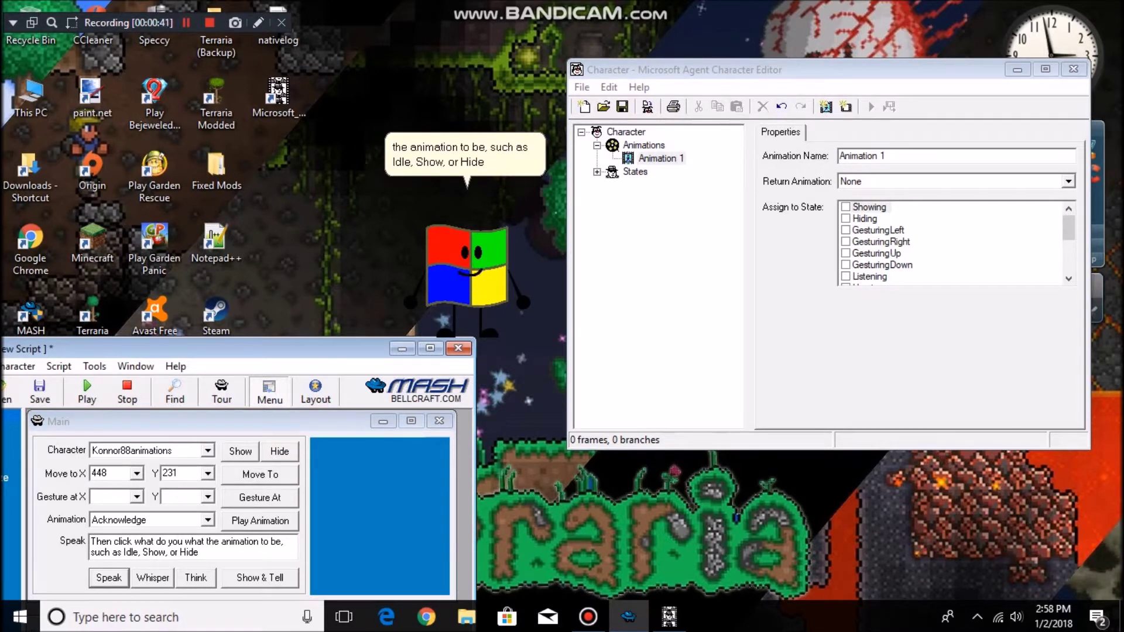
{"action": "left_click", "coordinate": [845, 208]}
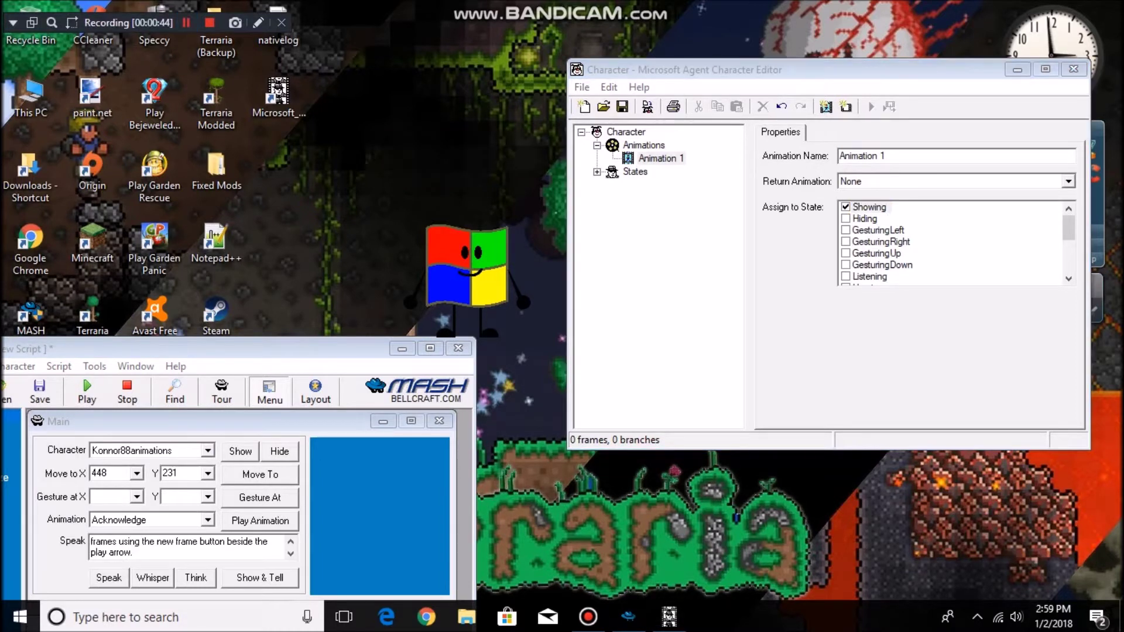
- Add a new frame to Animation 1
{"action": "left_click", "coordinate": [109, 578]}
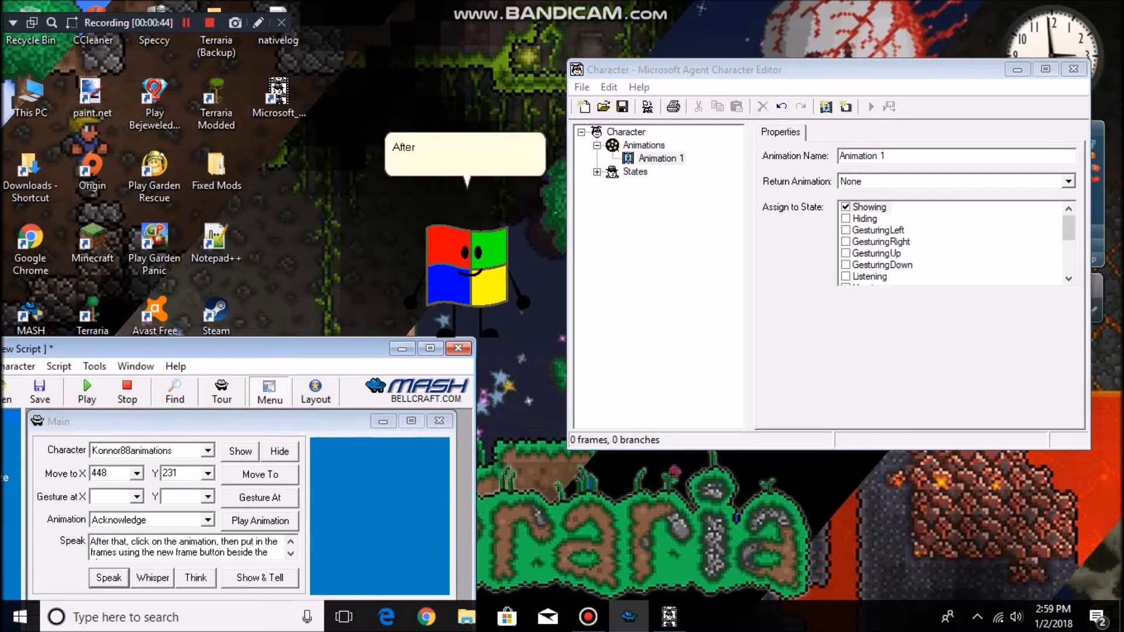
{"action": "left_click", "coordinate": [661, 159]}
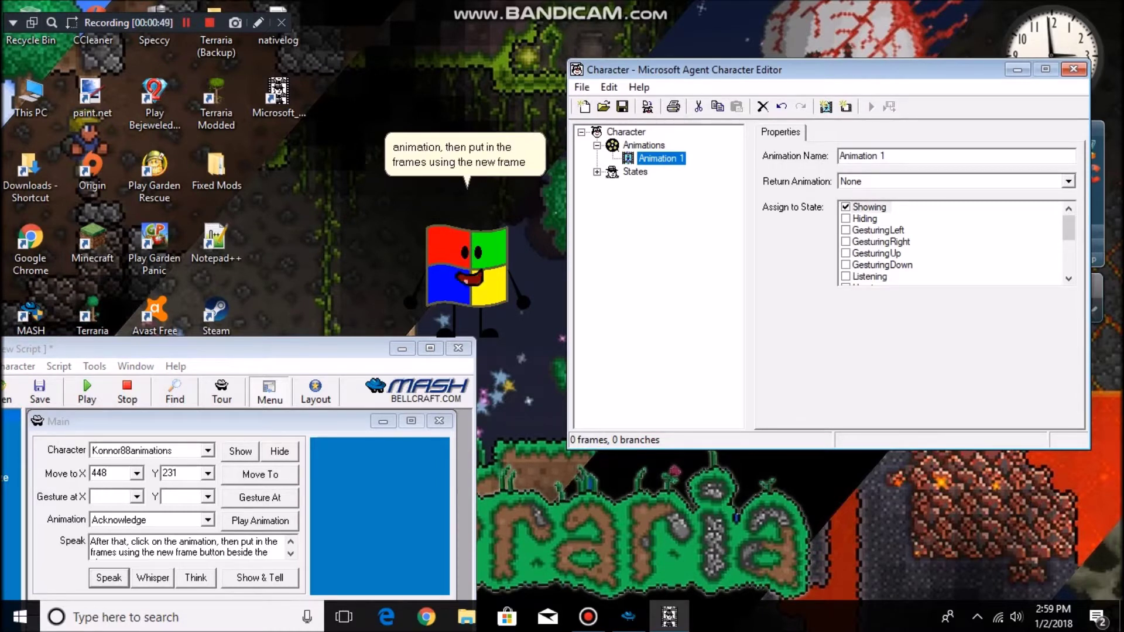
{"action": "left_click", "coordinate": [845, 106]}
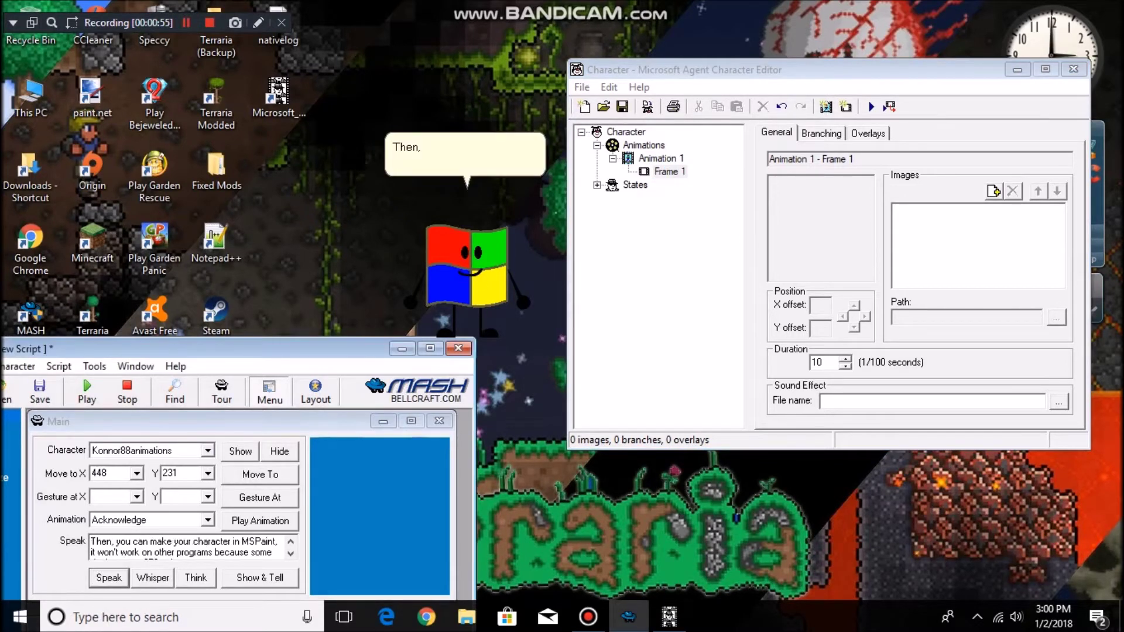
- Search the installed programs for mspaint and launch Paint for drawing the character
{"action": "left_click", "coordinate": [20, 617]}
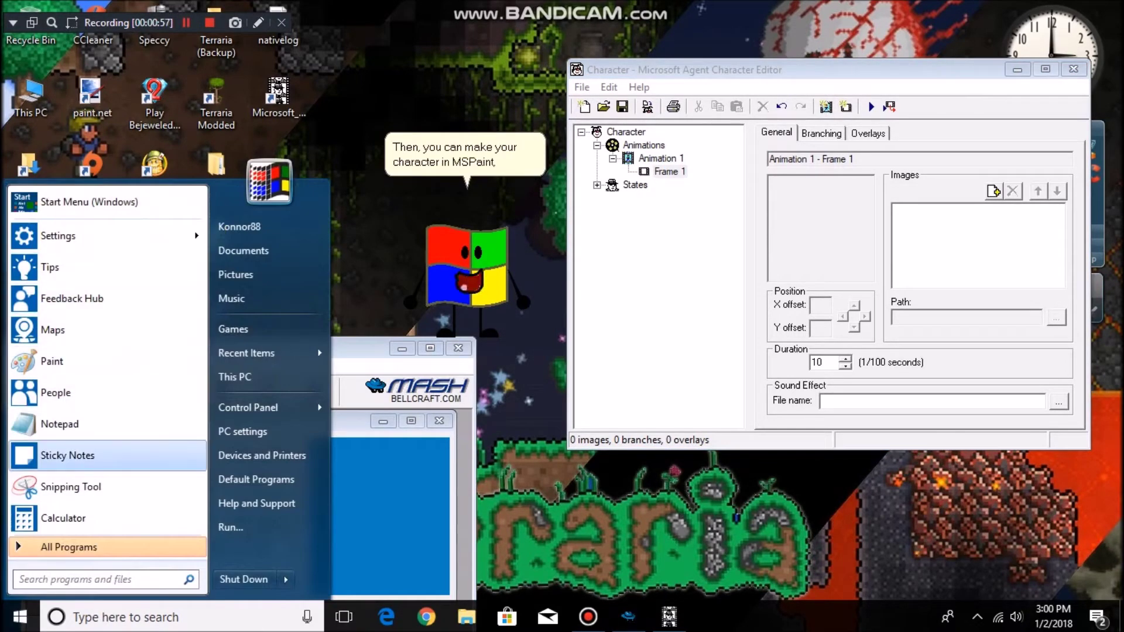
{"action": "key", "text": "Return"}
{"action": "key", "text": "m"}
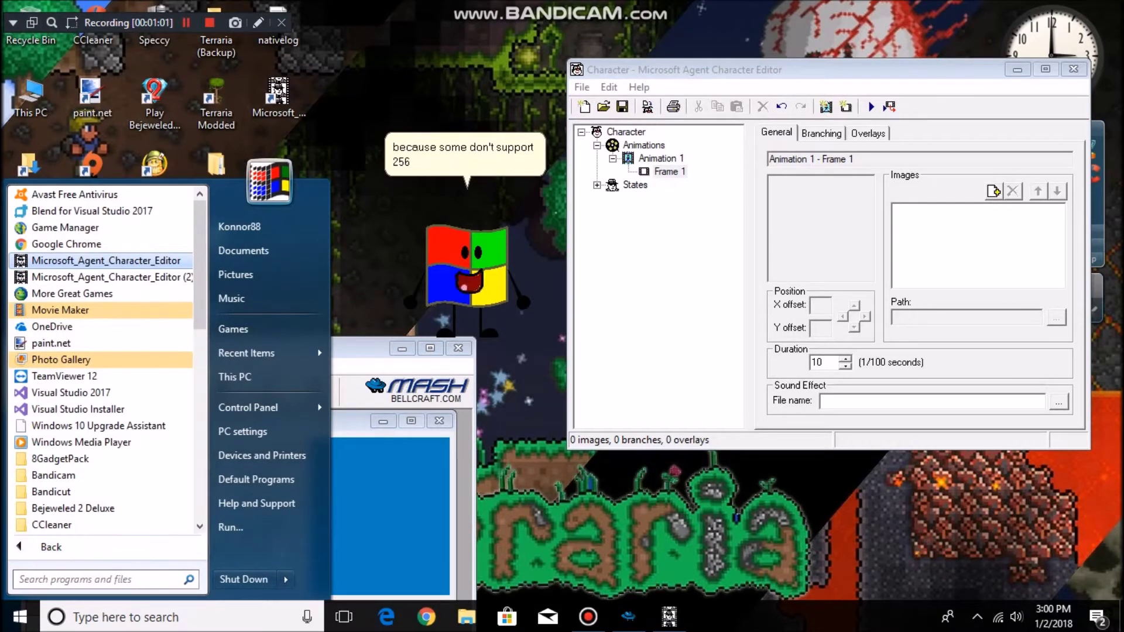
{"action": "type", "text": "mspaint"}
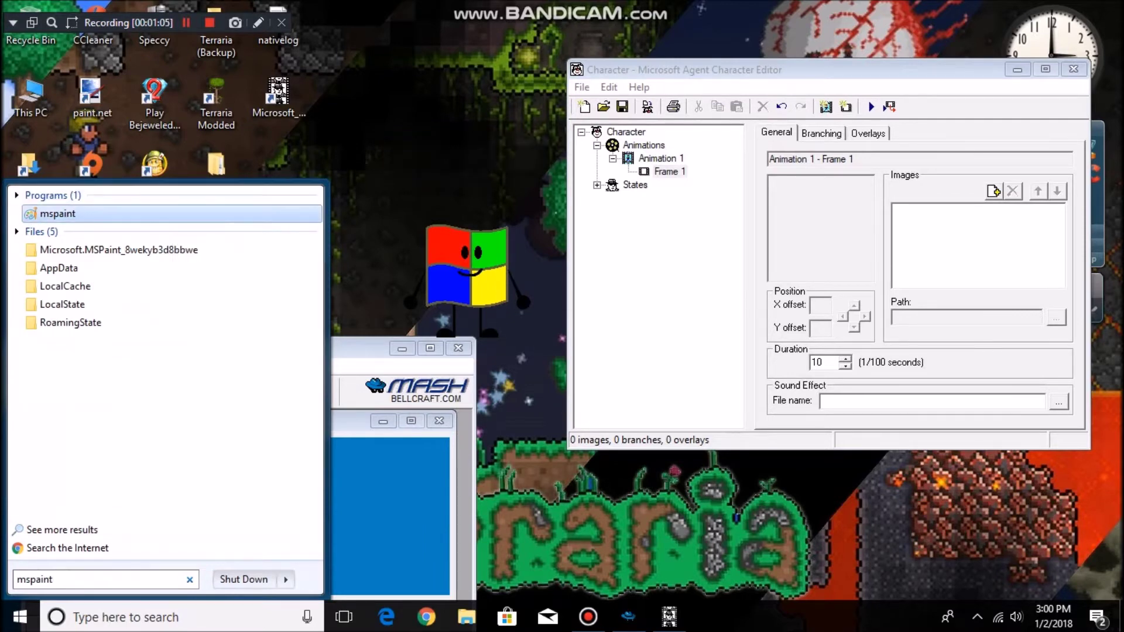
{"action": "key", "text": "Return"}
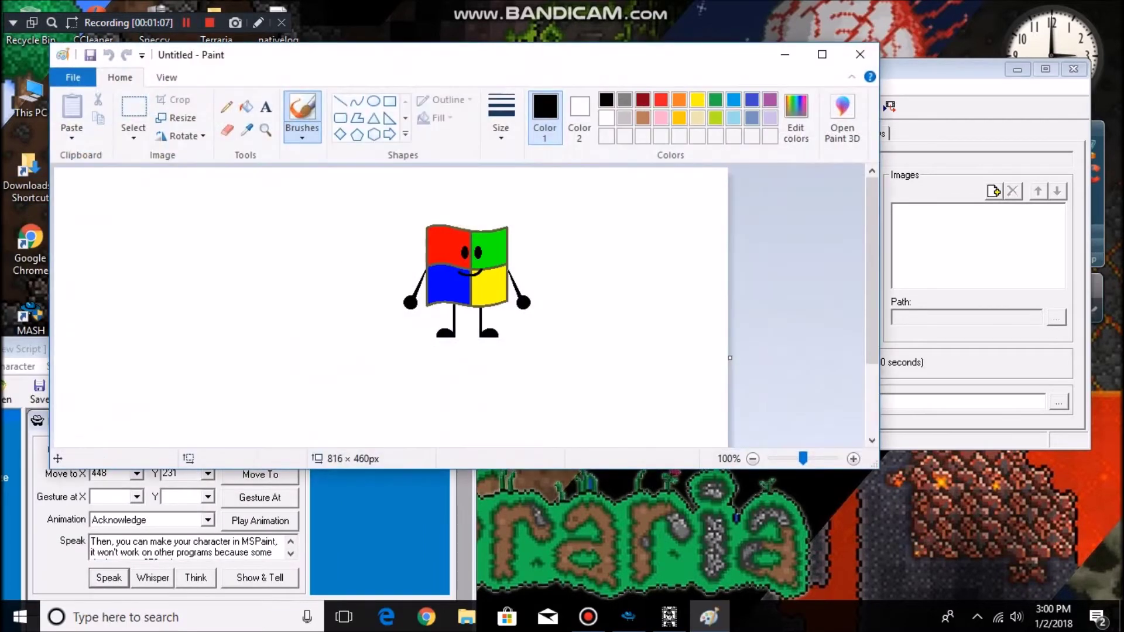
{"action": "key", "text": "alt+Tab"}
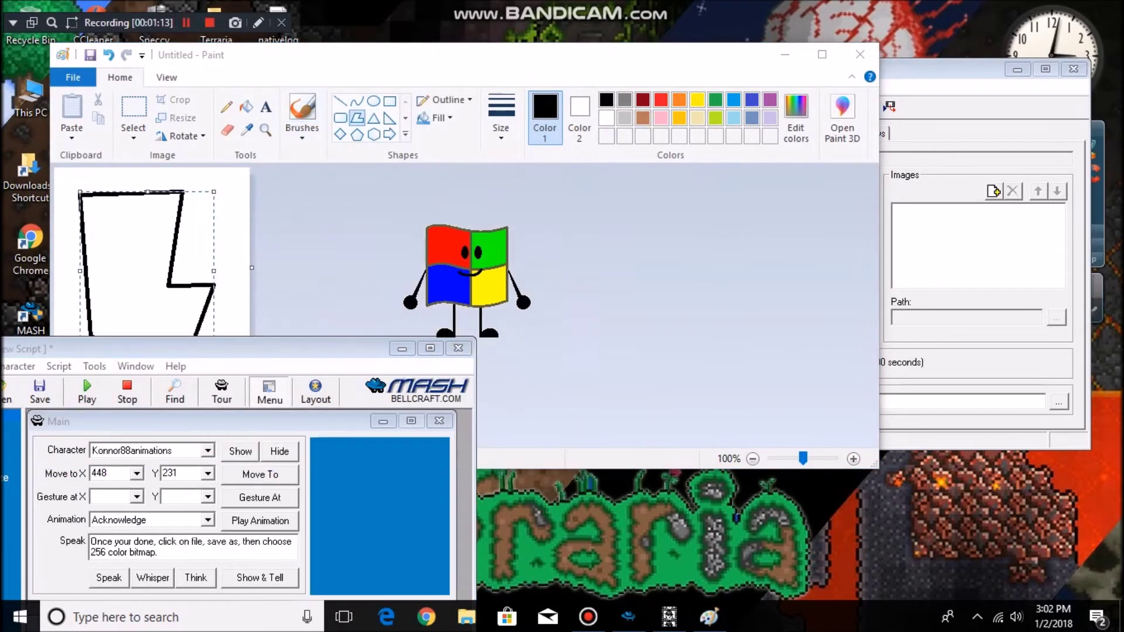
- Start saving the Paint drawing under a new name with 256 Color Bitmap as the file type
{"action": "left_click", "coordinate": [109, 579]}
{"action": "left_click", "coordinate": [293, 234]}
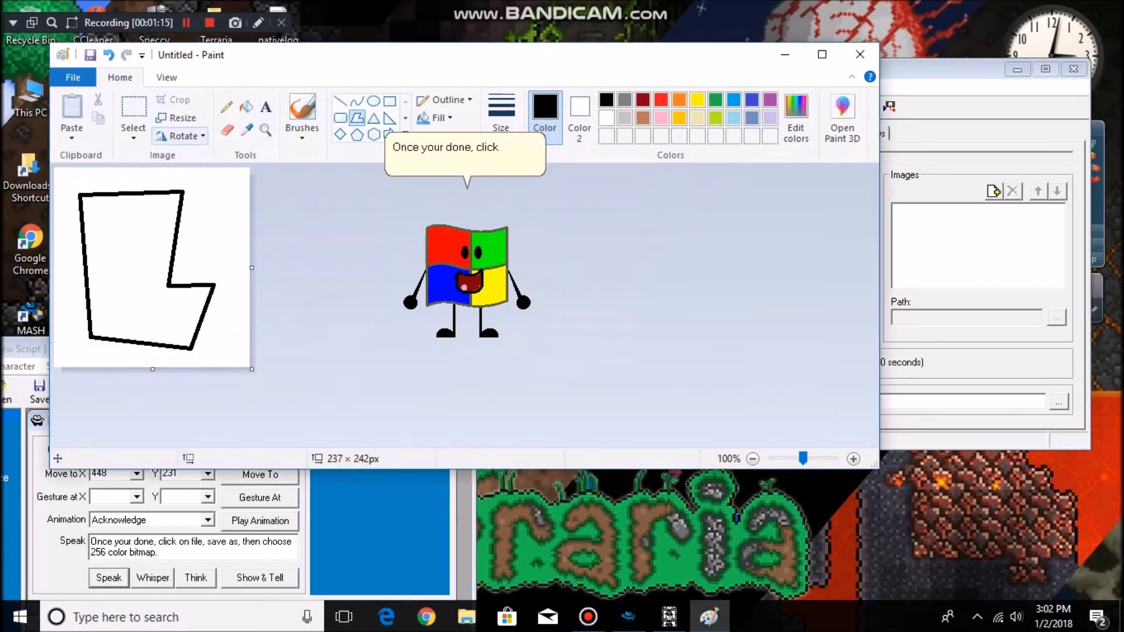
{"action": "left_click", "coordinate": [72, 77]}
{"action": "left_click", "coordinate": [111, 214]}
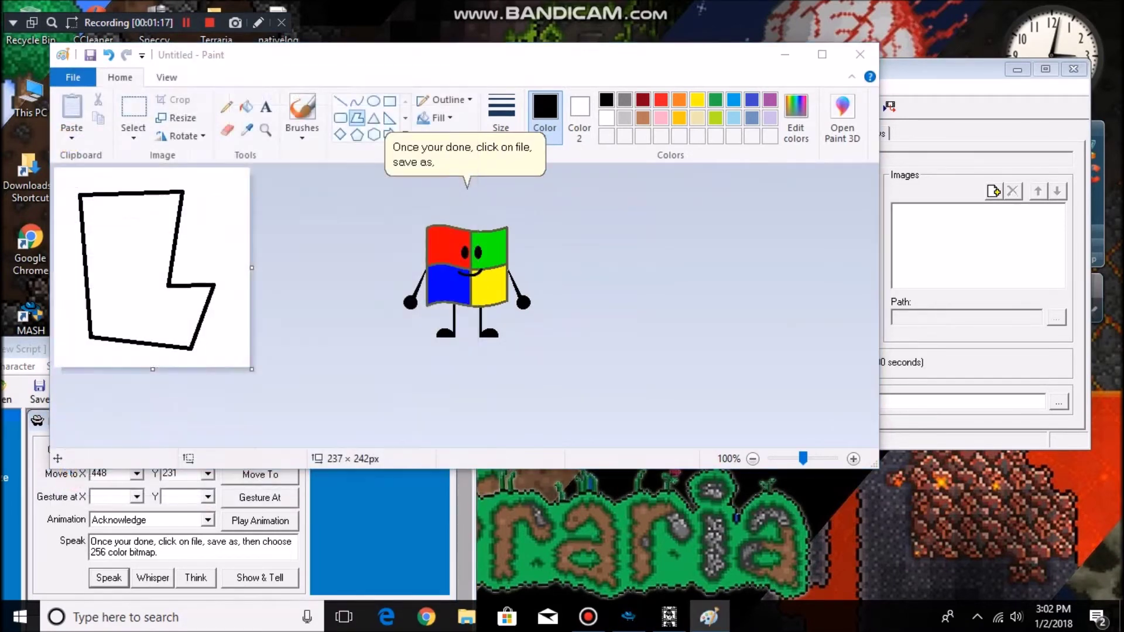
{"action": "left_click", "coordinate": [520, 380]}
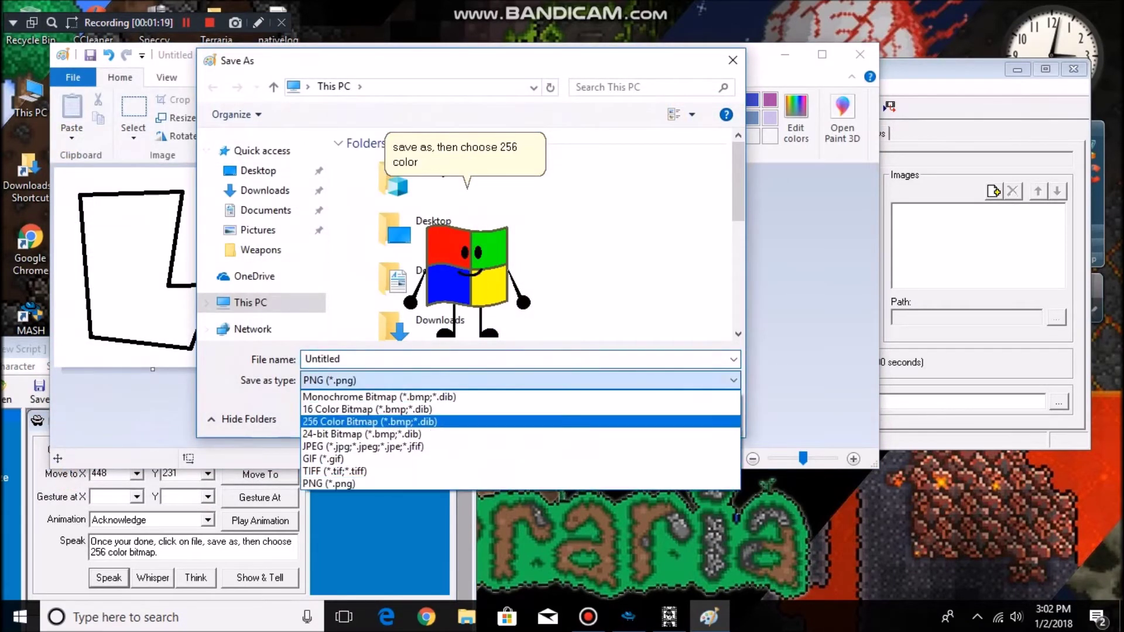
{"action": "key", "text": "Return"}
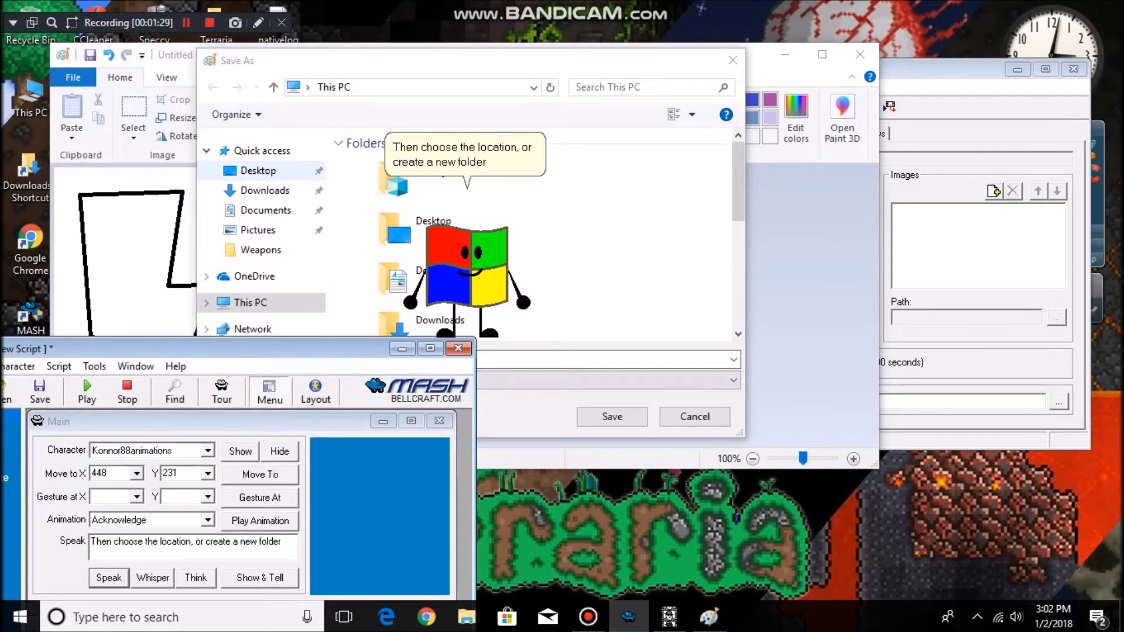
- Create a new folder named TEst on the Desktop as the save location
{"action": "left_click", "coordinate": [258, 171]}
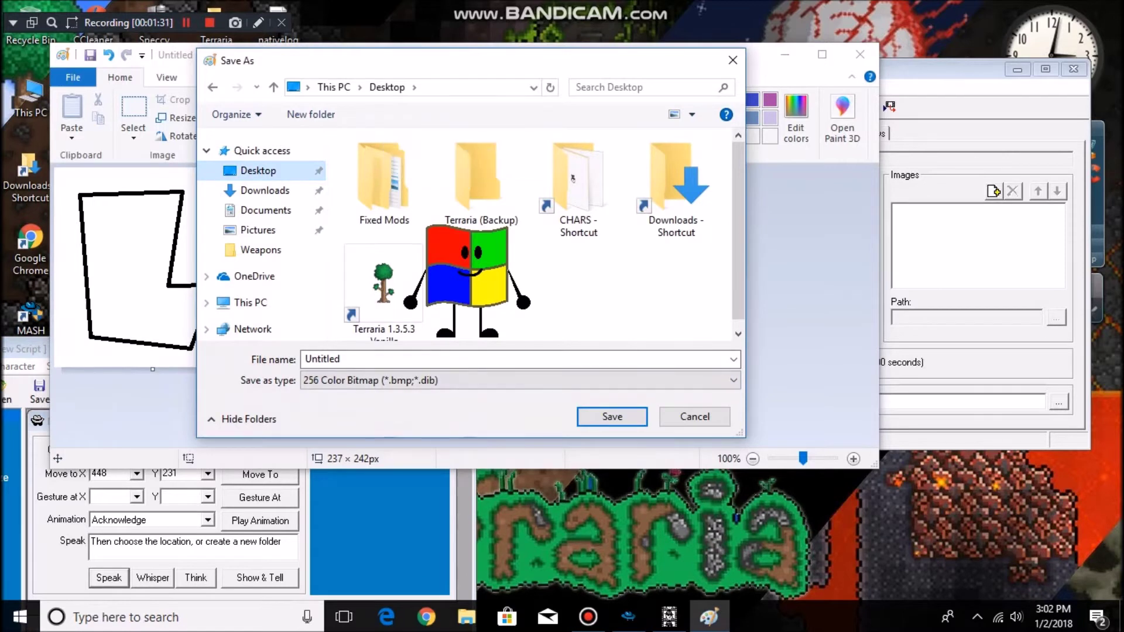
{"action": "left_click", "coordinate": [457, 359]}
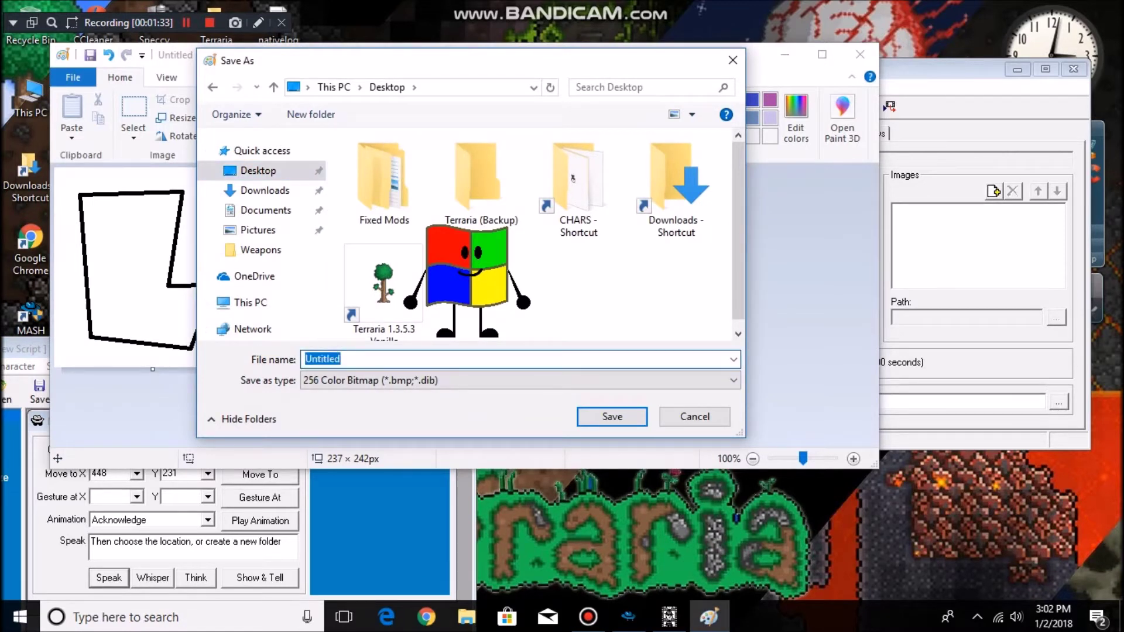
{"action": "left_click", "coordinate": [311, 114]}
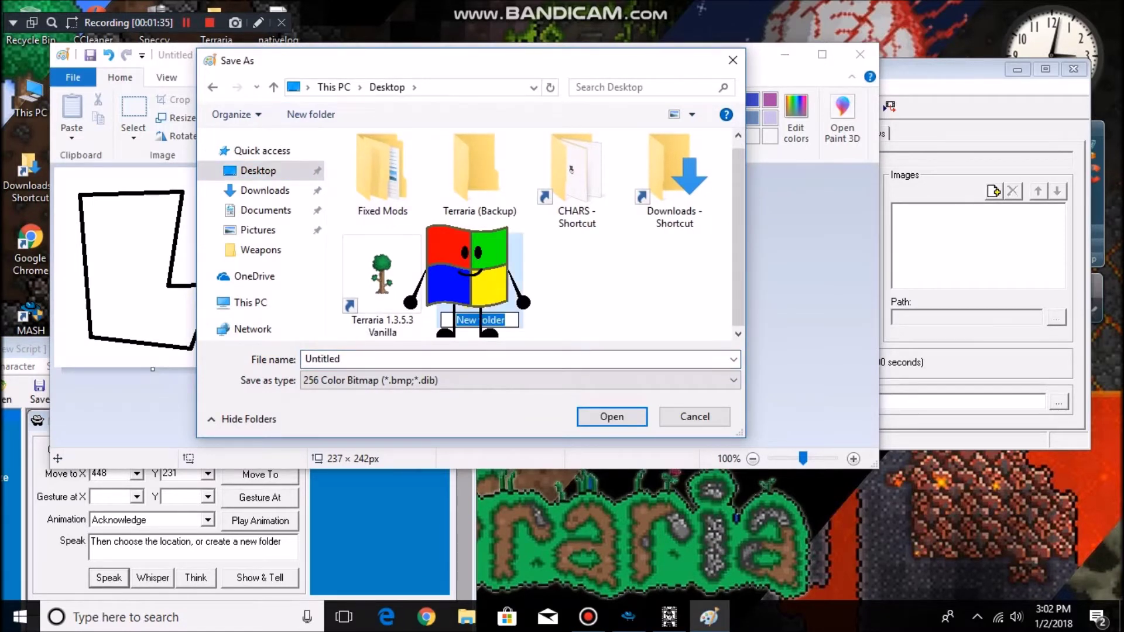
{"action": "type", "text": "Po"}
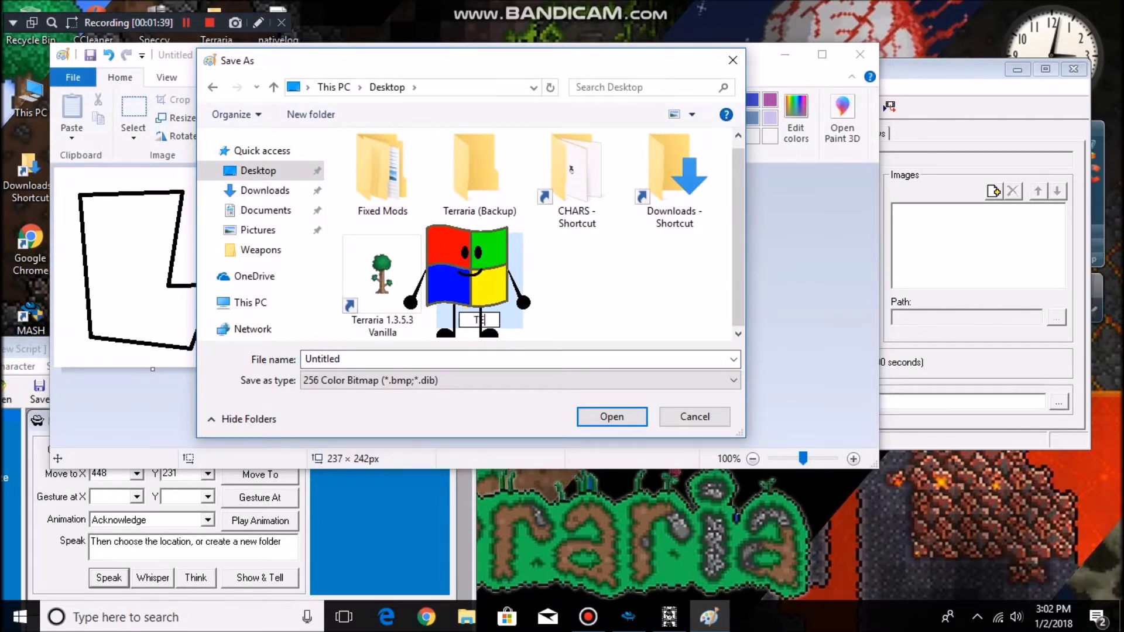
{"action": "key", "text": "Return"}
- Open the TEst folder and save the drawing there as SHOW1, accepting the reduced color quality
{"action": "key", "text": "Return"}
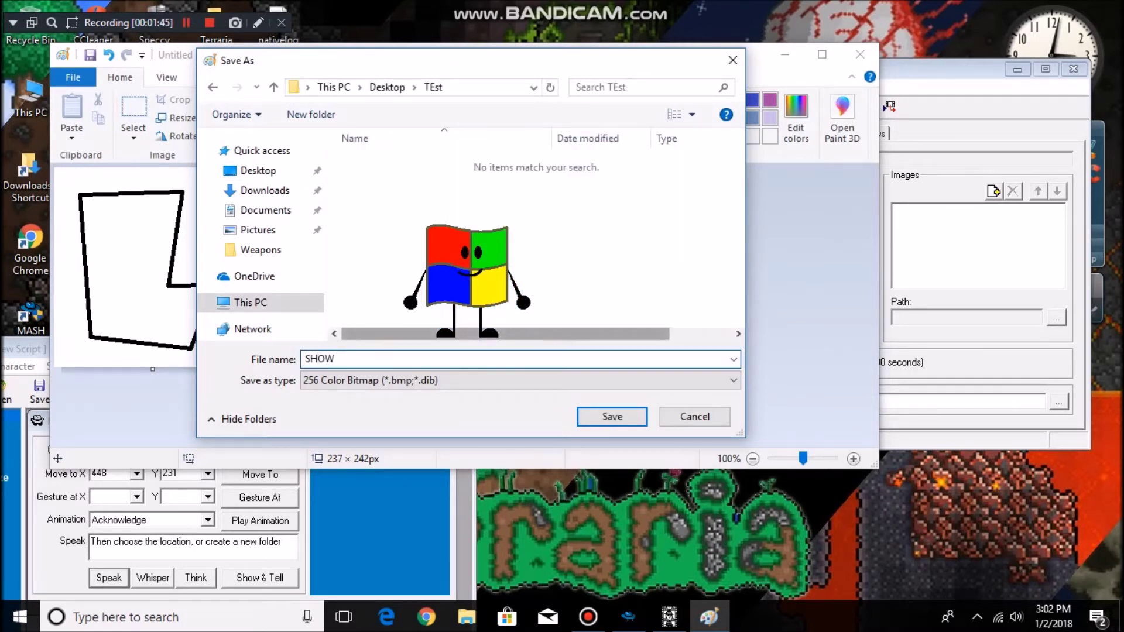
{"action": "key", "text": "Return"}
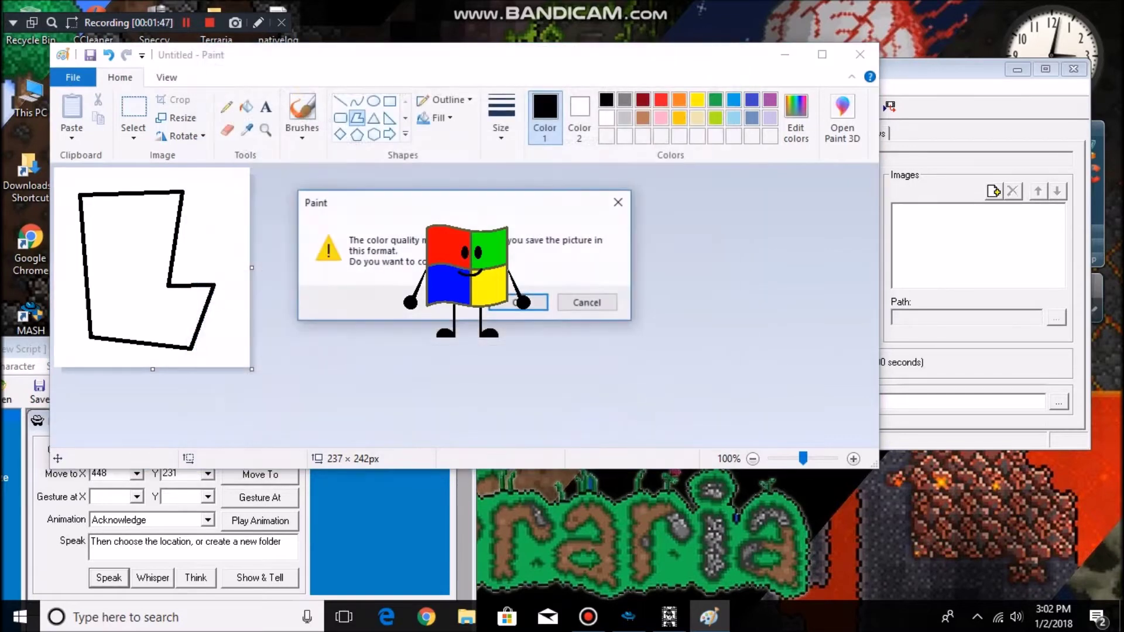
{"action": "key", "text": "Return"}
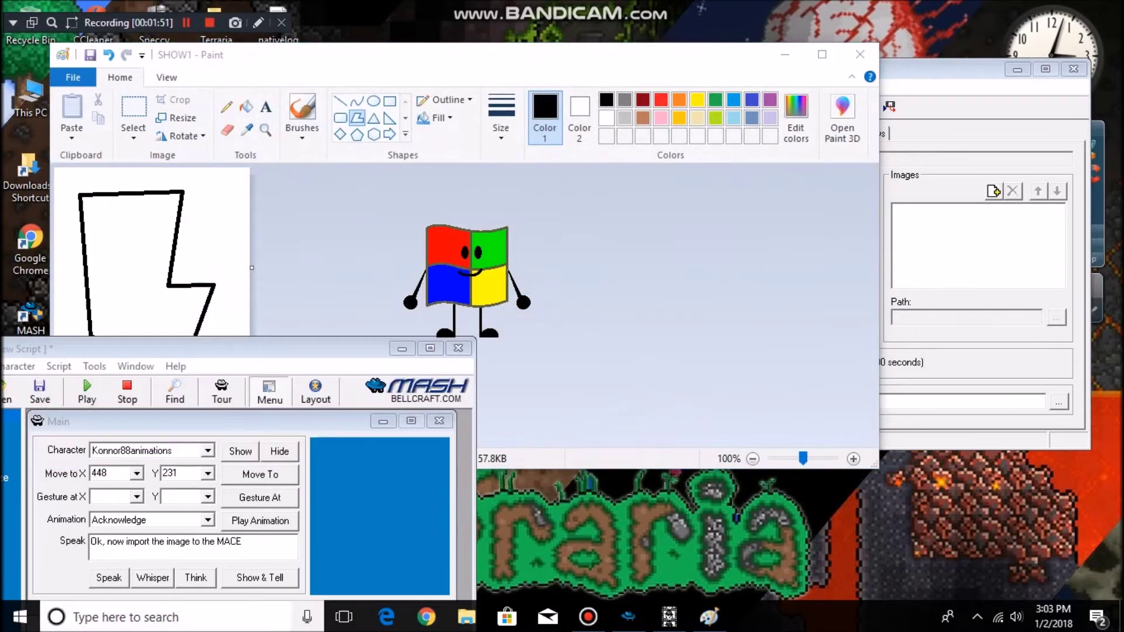
- Have the MASH character speak the import instruction, then add SHOW1 from the TEst folder to Frame 1, accepting the character size adjustment
{"action": "left_click", "coordinate": [109, 578]}
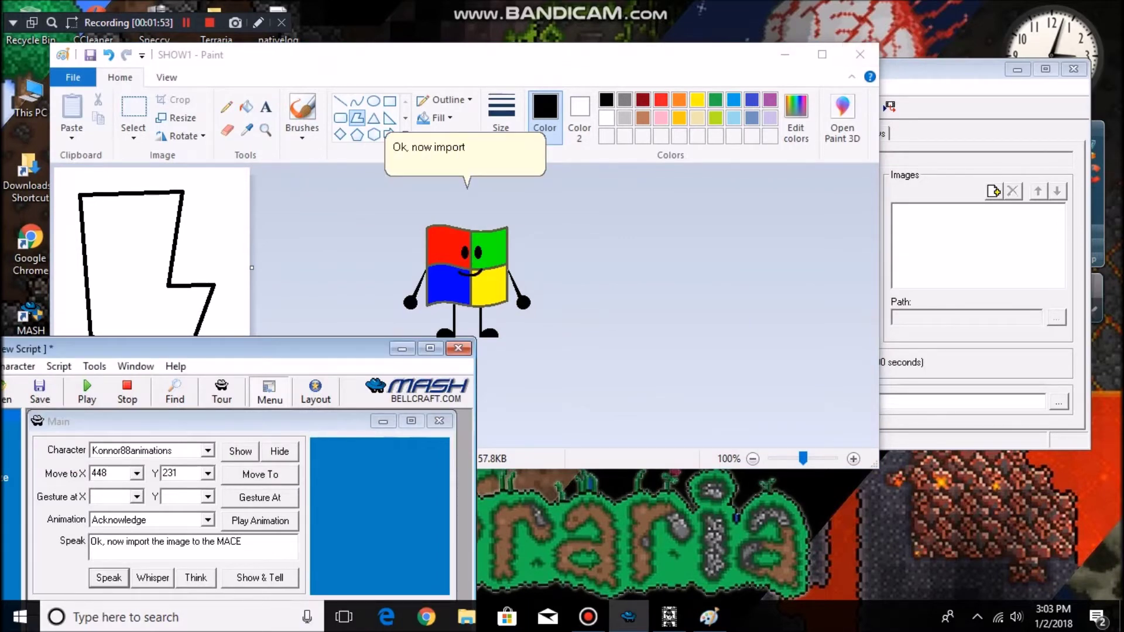
{"action": "left_click", "coordinate": [785, 54]}
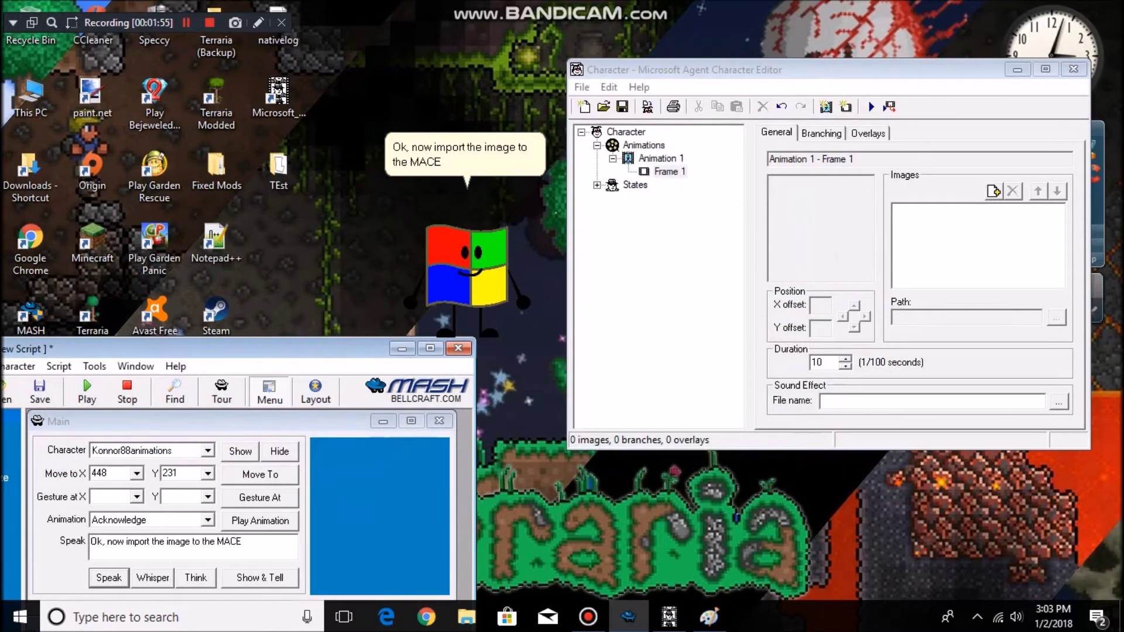
{"action": "left_click", "coordinate": [994, 191]}
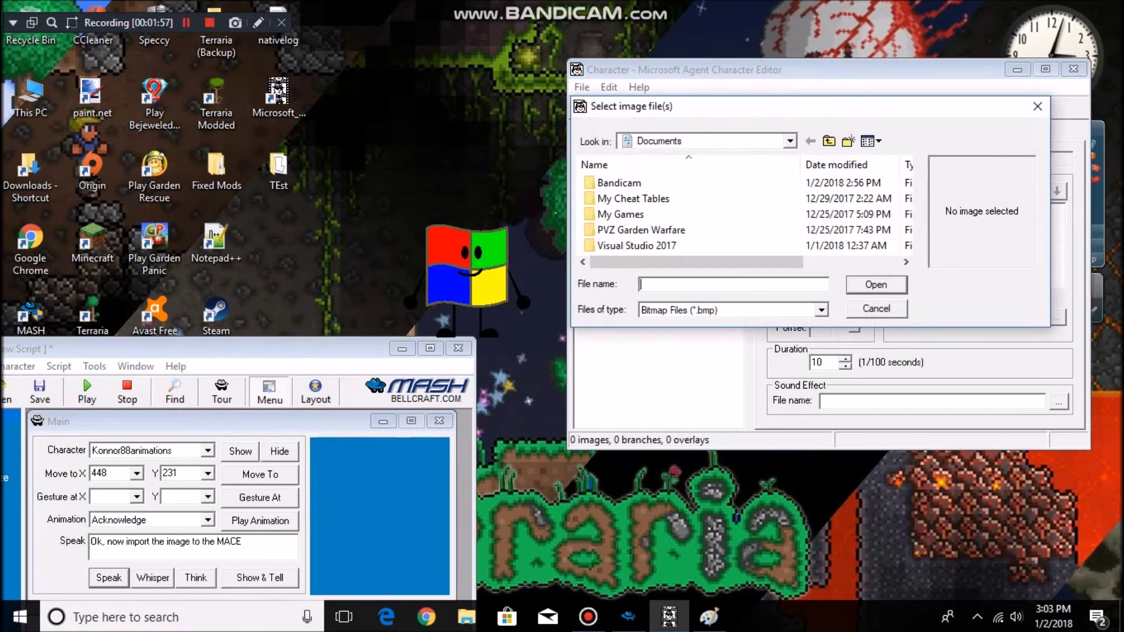
{"action": "left_click", "coordinate": [790, 141]}
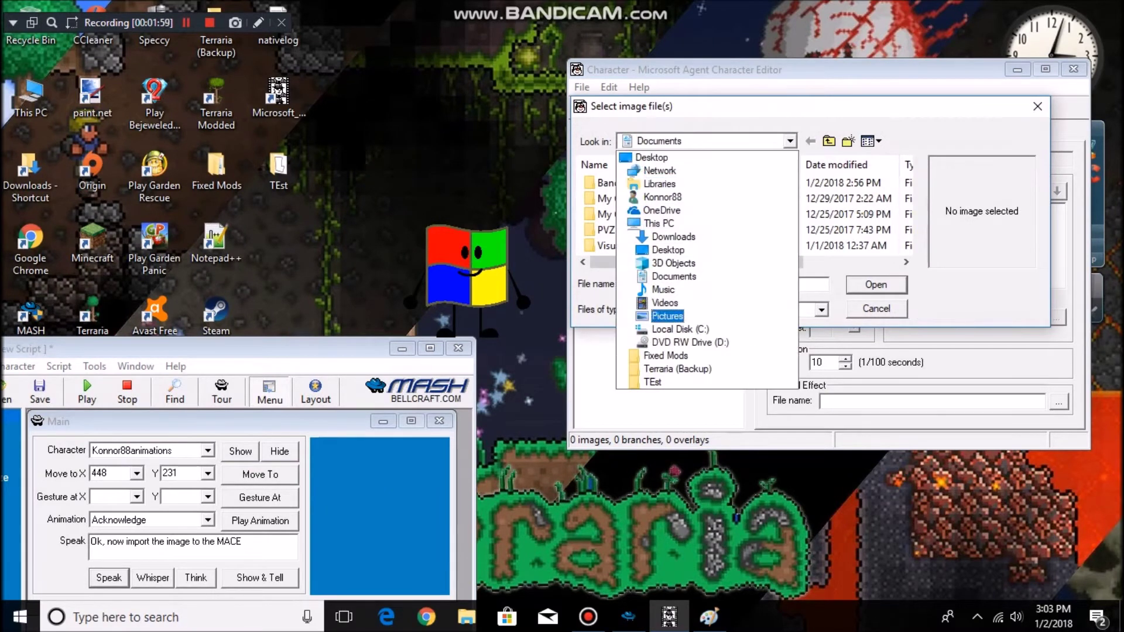
{"action": "left_click", "coordinate": [653, 382]}
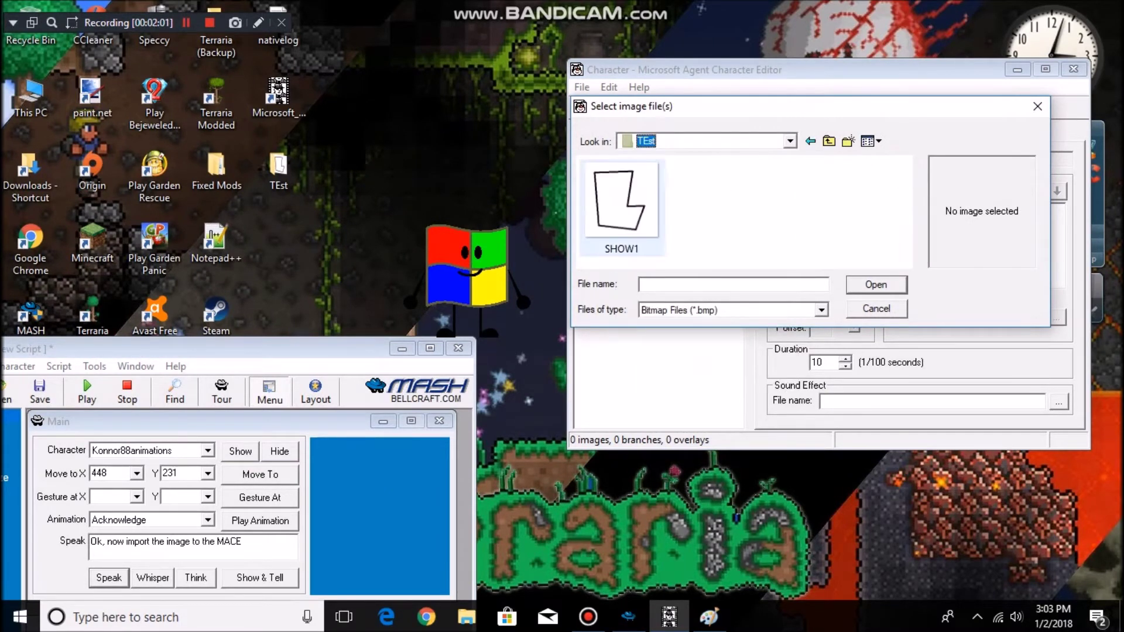
{"action": "double_click", "coordinate": [622, 202]}
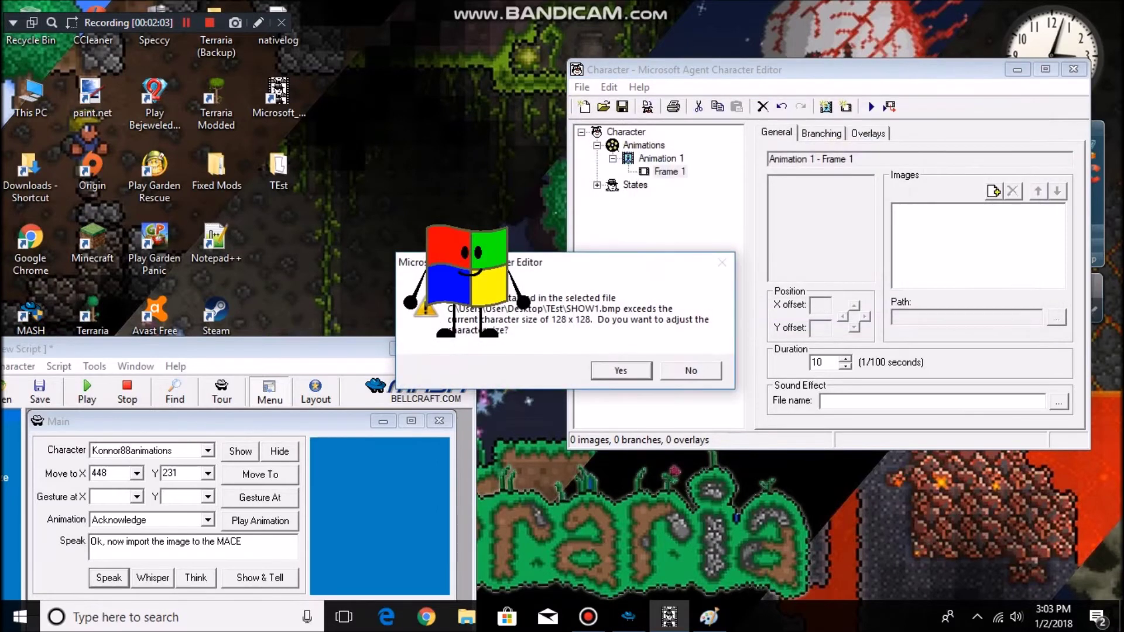
{"action": "key", "text": "Return"}
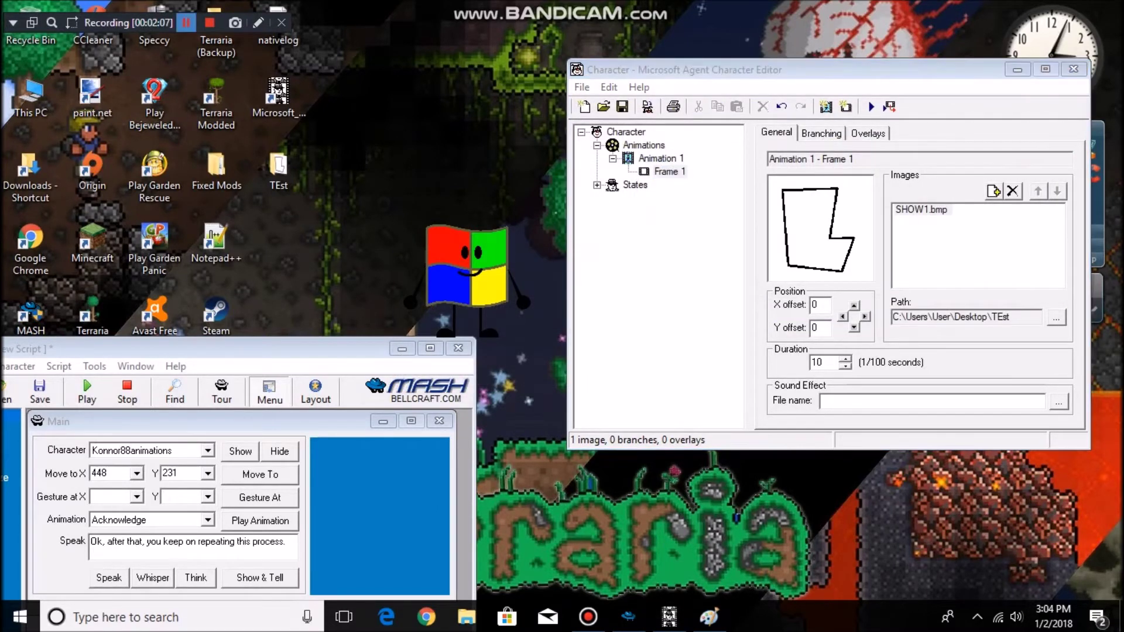
- Have the MASH character speak the sound effect instructions and browse to C:\Windows\media for Frame 1's sound effect
{"action": "left_click", "coordinate": [109, 578]}
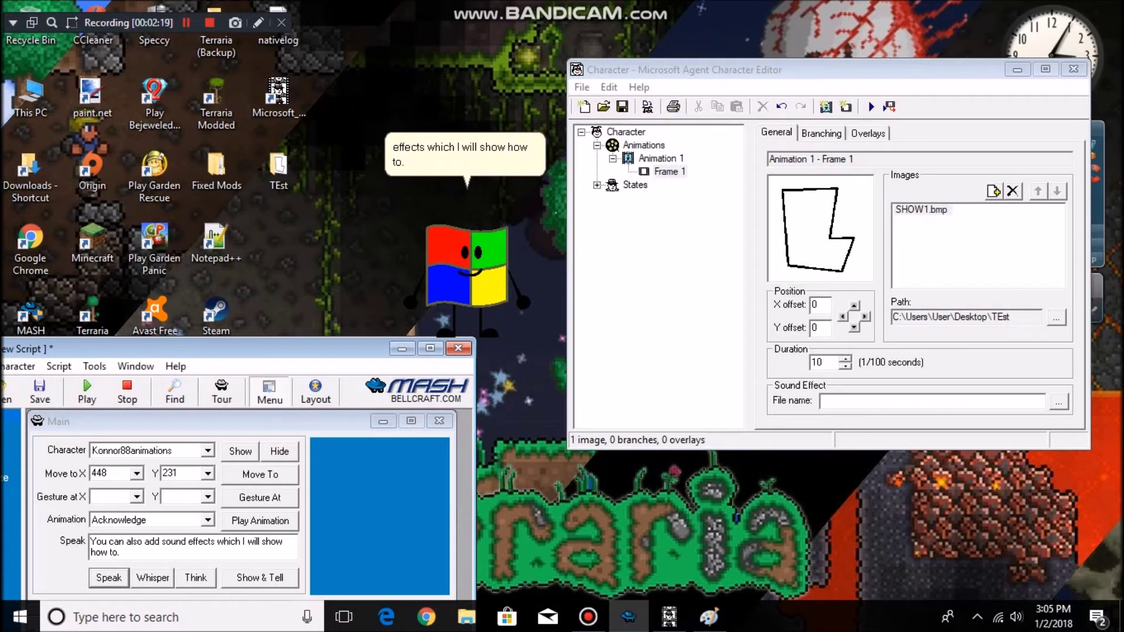
{"action": "left_click", "coordinate": [105, 580]}
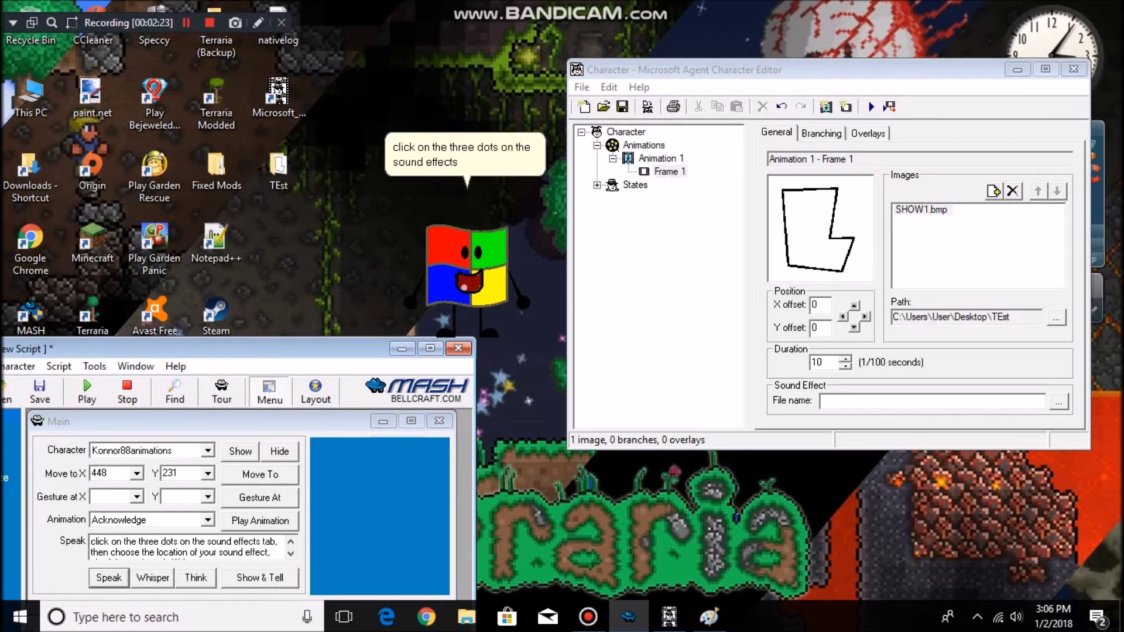
{"action": "left_click", "coordinate": [1059, 402]}
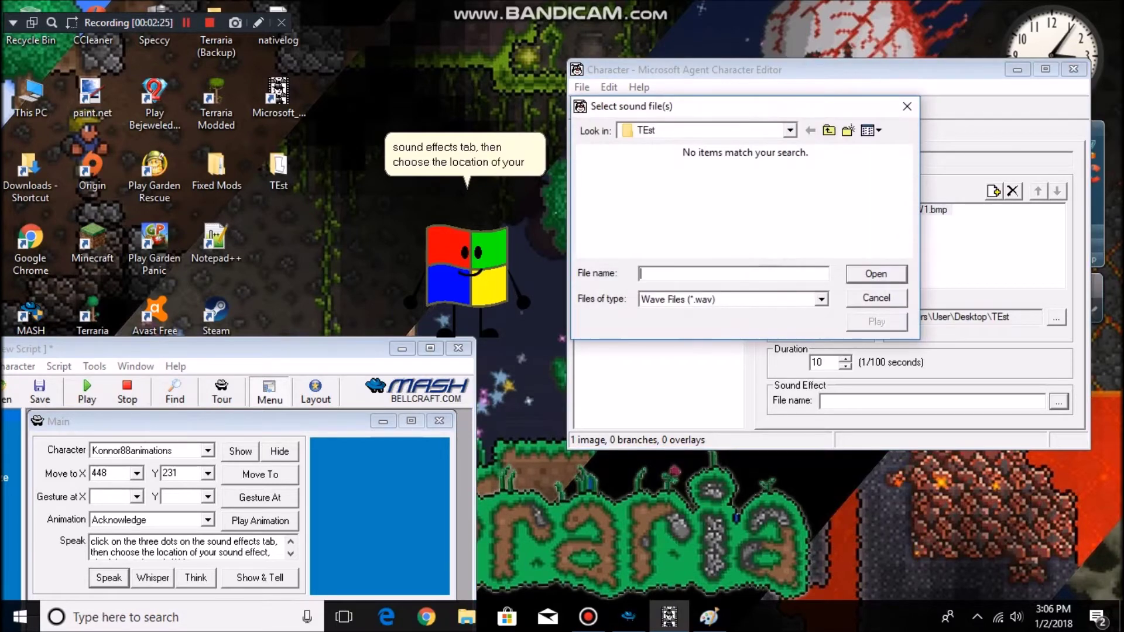
{"action": "left_click", "coordinate": [789, 130]}
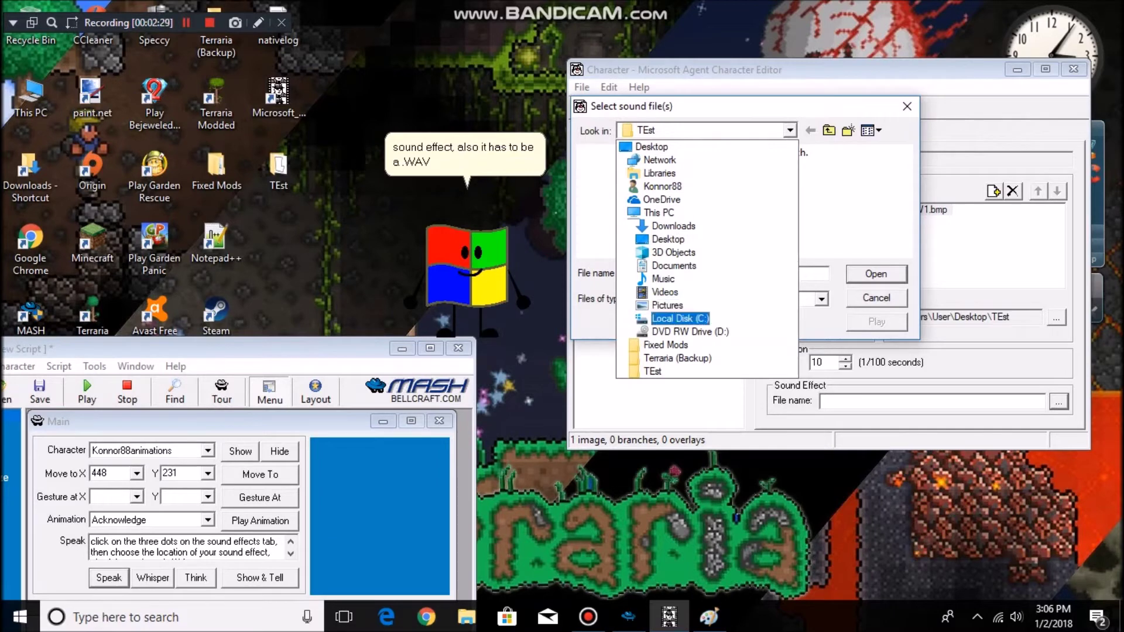
{"action": "left_click", "coordinate": [680, 318]}
{"action": "left_click_drag", "start_coordinate": [906, 183], "coordinate": [906, 212]}
{"action": "double_click", "coordinate": [621, 219]}
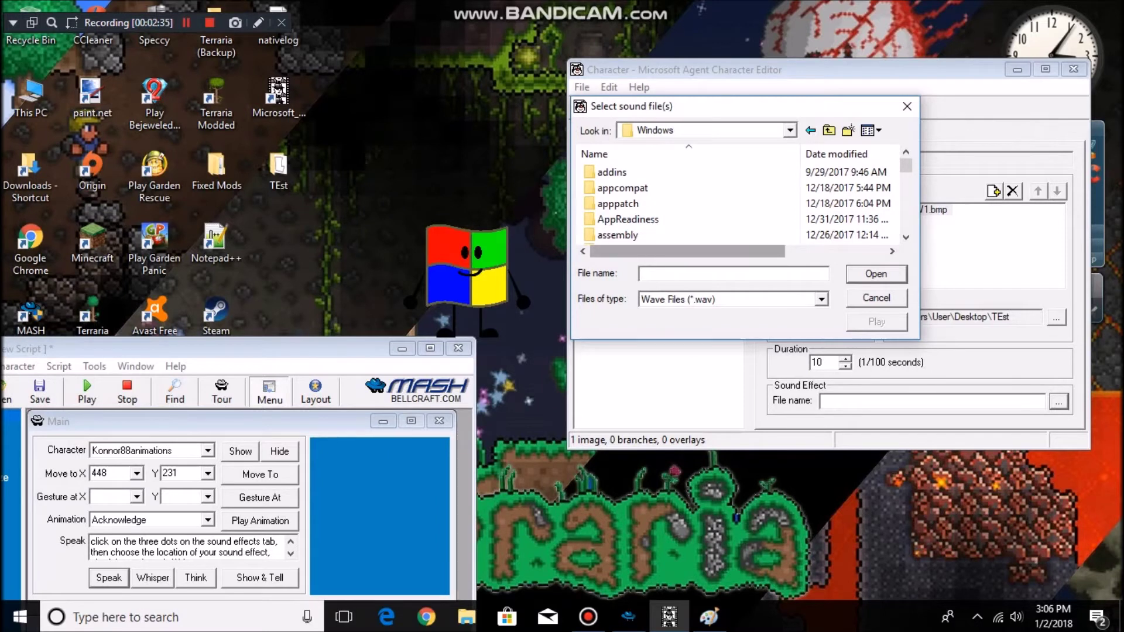
{"action": "type", "text": "media"}
{"action": "key", "text": "Return"}
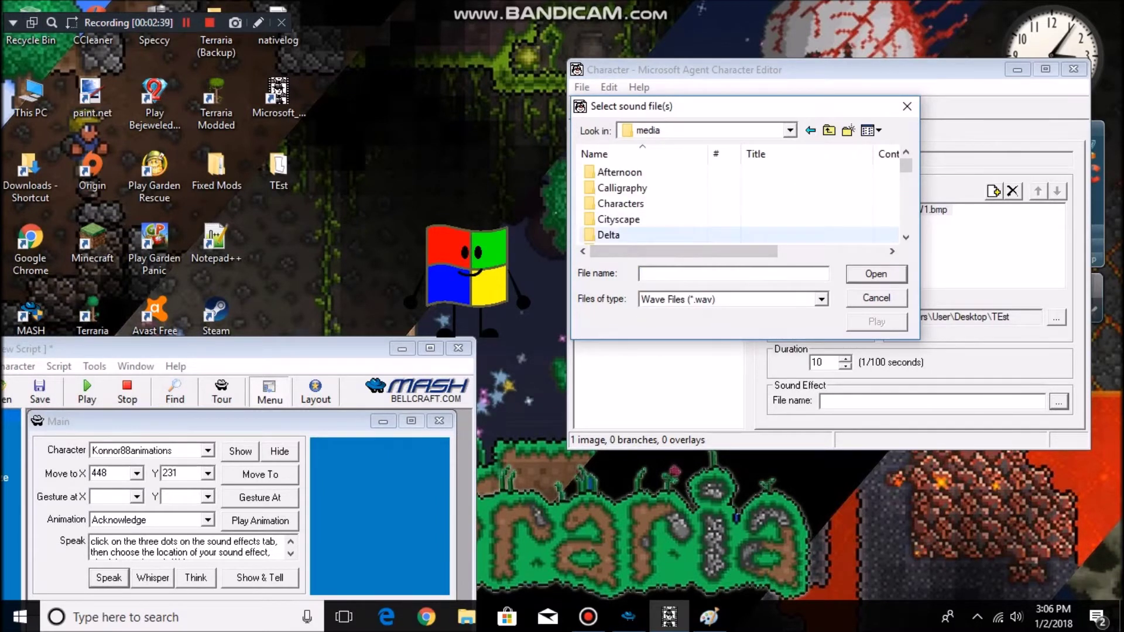
- Look in the Delta folder, return to media and assign Alarm07 as Frame 1's sound effect
{"action": "double_click", "coordinate": [609, 236]}
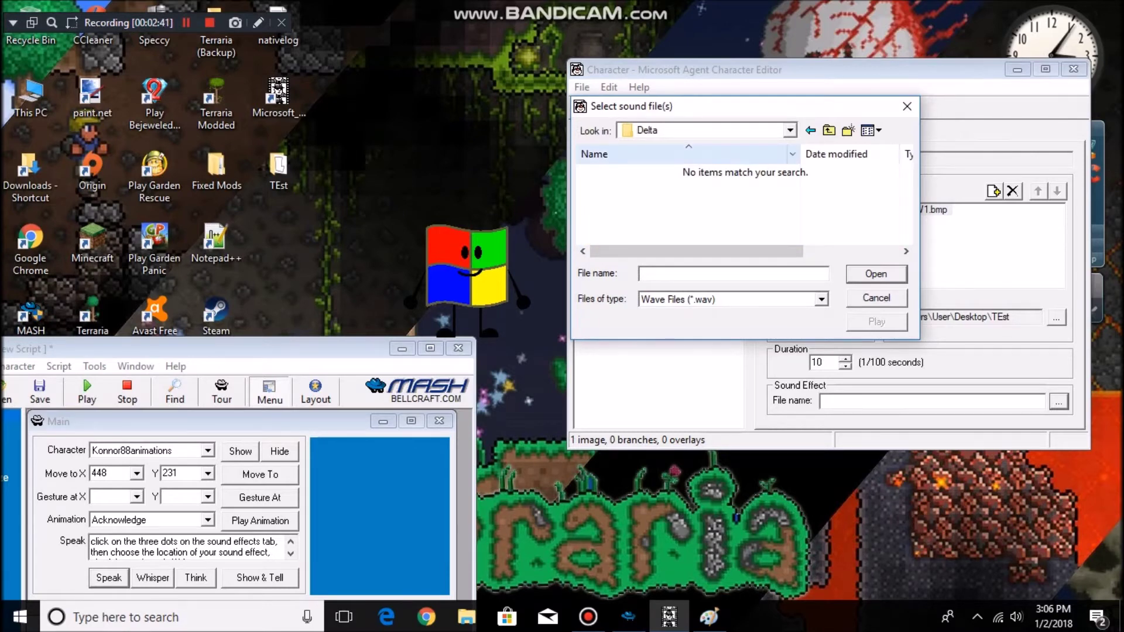
{"action": "left_click", "coordinate": [790, 131]}
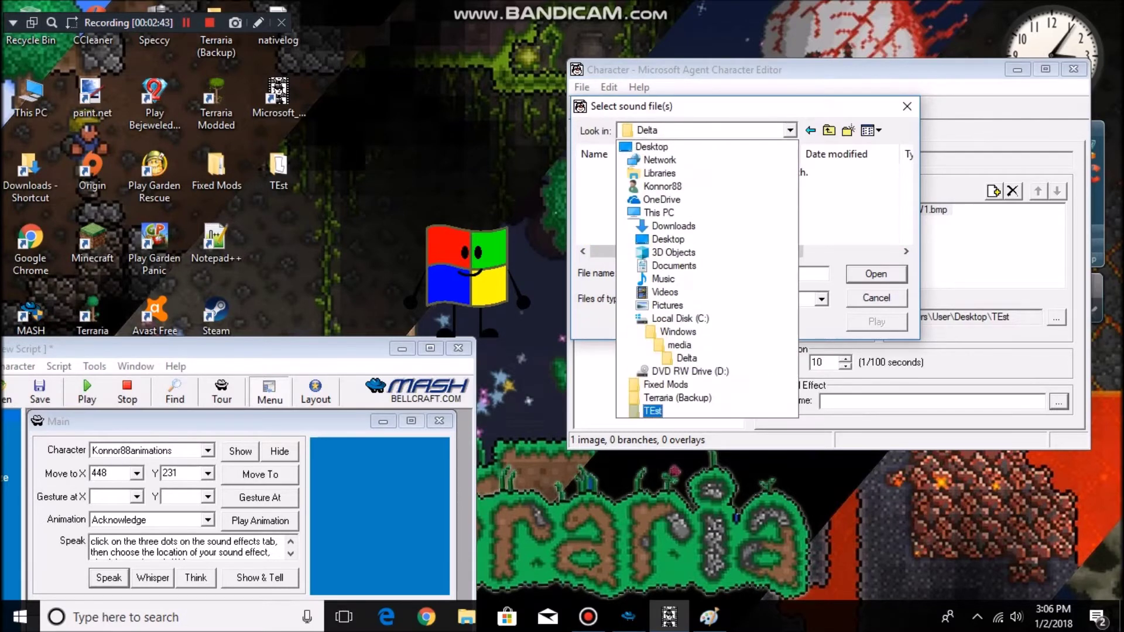
{"action": "left_click", "coordinate": [681, 345]}
{"action": "left_click", "coordinate": [906, 238]}
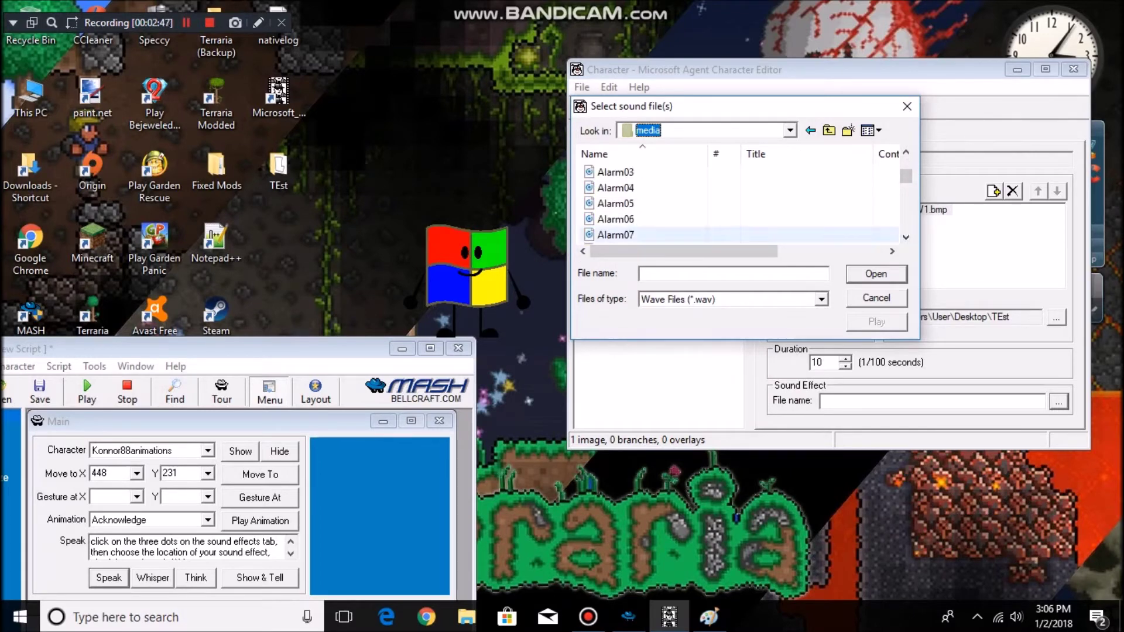
{"action": "double_click", "coordinate": [616, 235]}
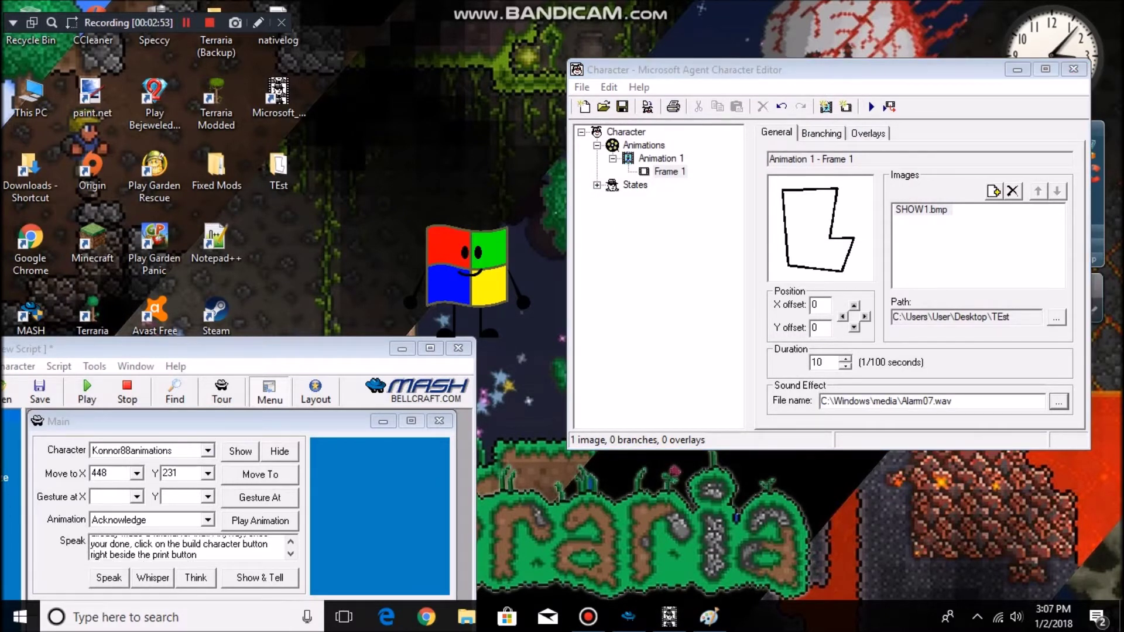
- Have the MASH character speak the build instructions and review the properties of Character, Animations and Animation 1
{"action": "left_click", "coordinate": [109, 578]}
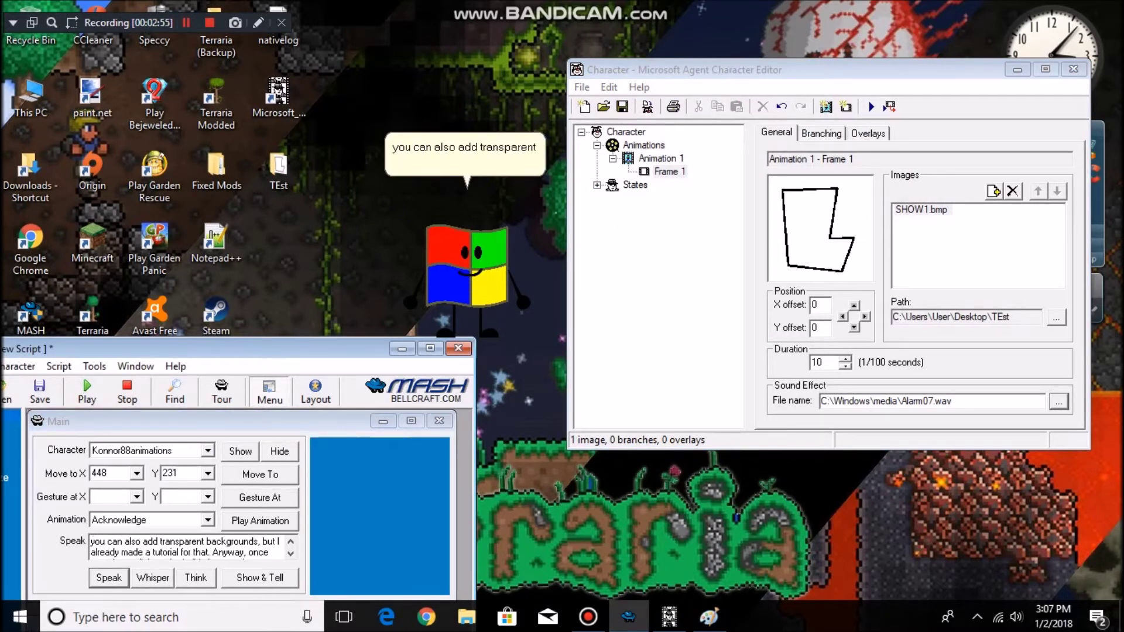
{"action": "left_click", "coordinate": [626, 132]}
{"action": "left_click", "coordinate": [644, 145]}
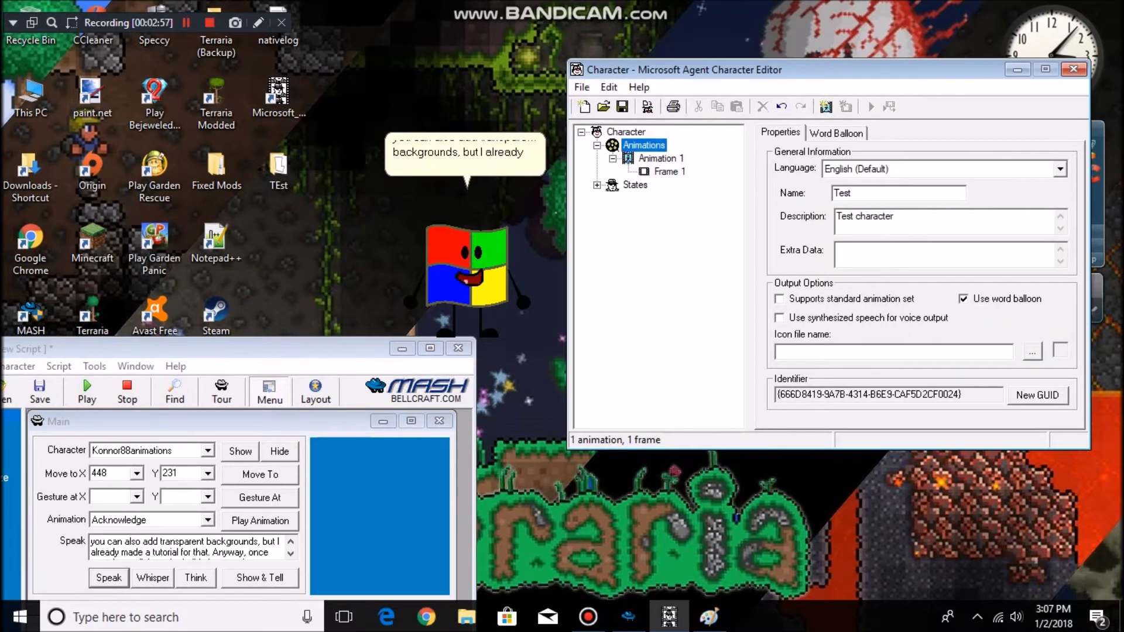
{"action": "left_click", "coordinate": [661, 159]}
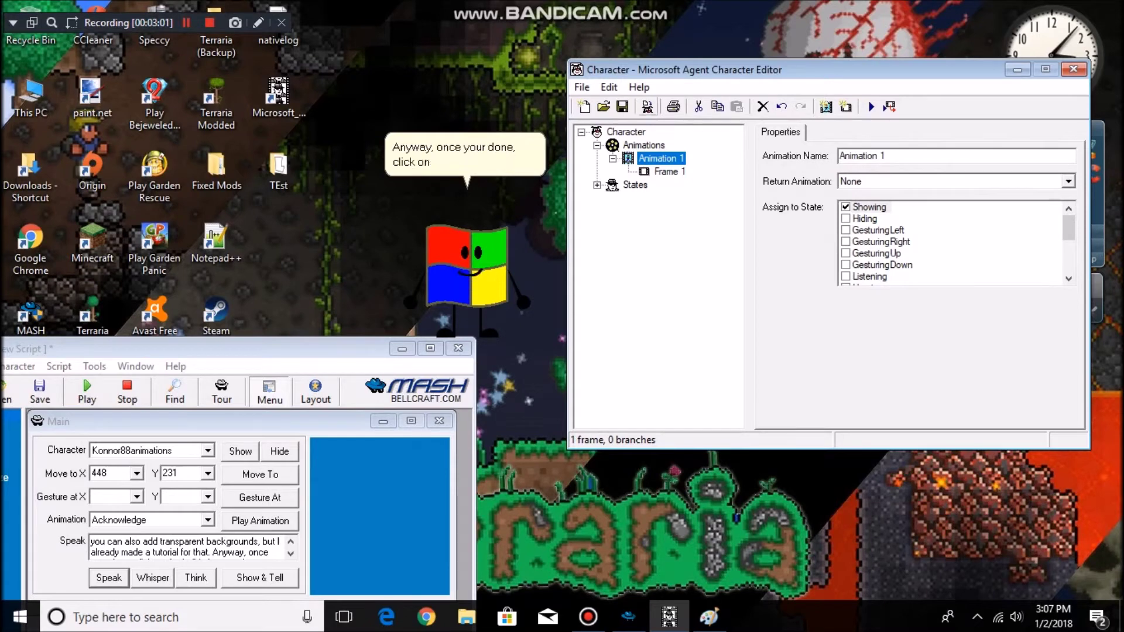
- Build the character to the Desktop as Test in compressed Agent Character Storage (*.acs) format
{"action": "left_click", "coordinate": [648, 106]}
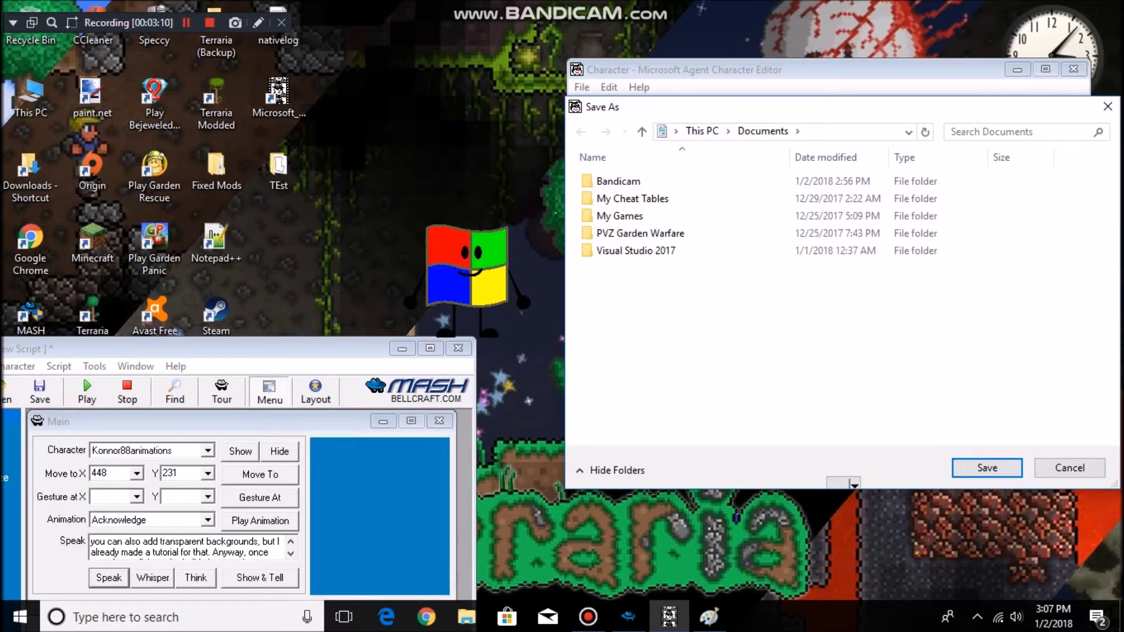
{"action": "left_click_drag", "start_coordinate": [696, 108], "coordinate": [430, 108]}
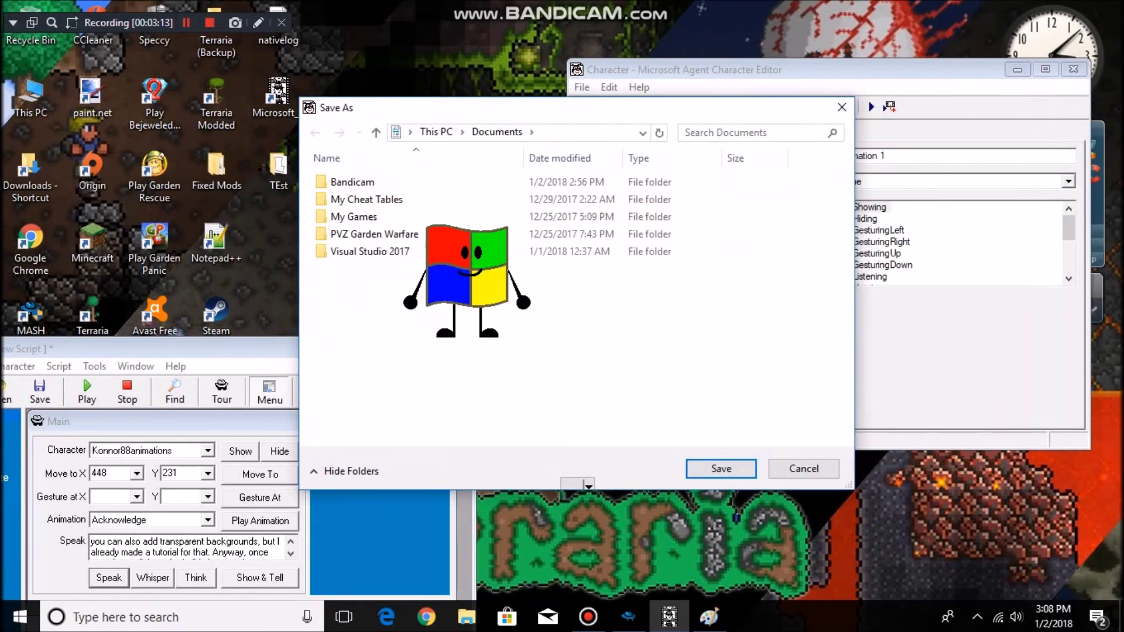
{"action": "left_click", "coordinate": [575, 484]}
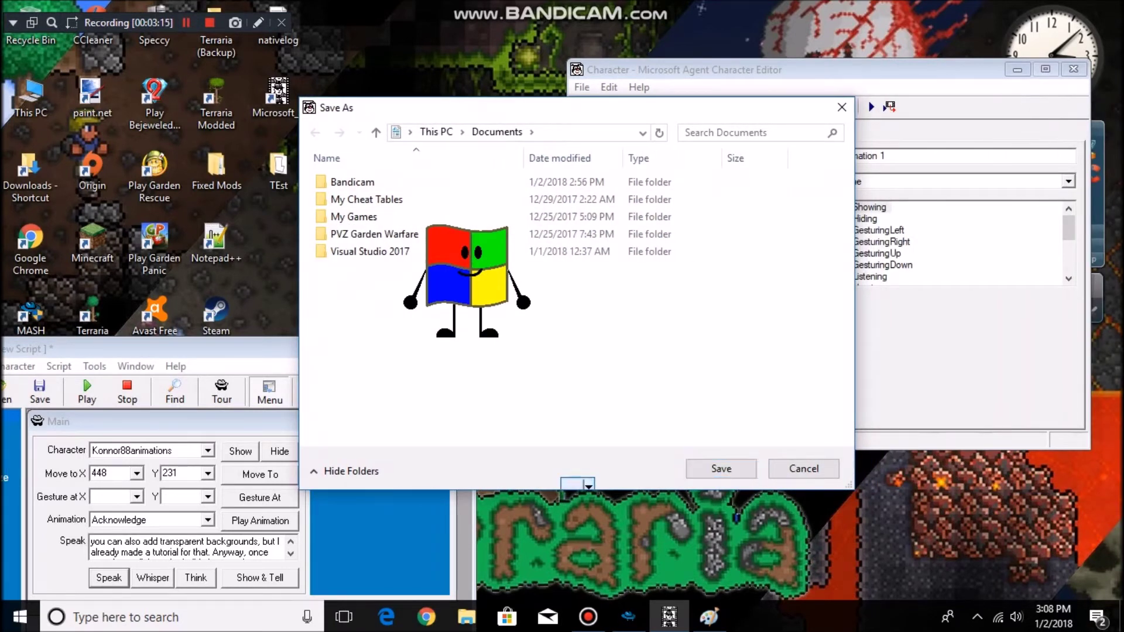
{"action": "left_click", "coordinate": [187, 548]}
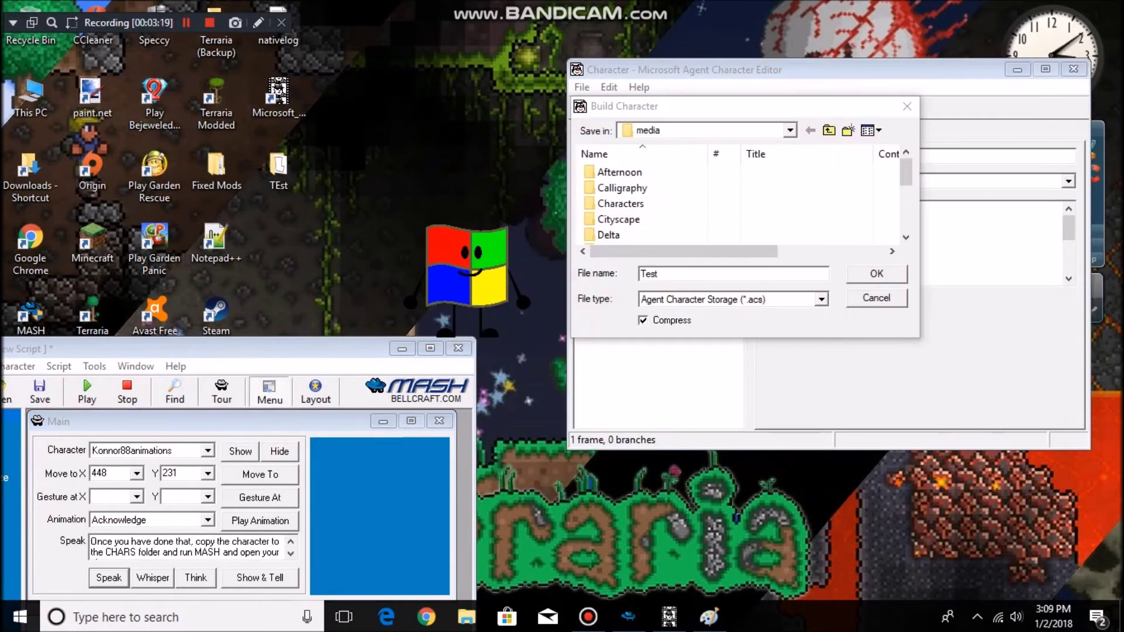
{"action": "left_click", "coordinate": [109, 578]}
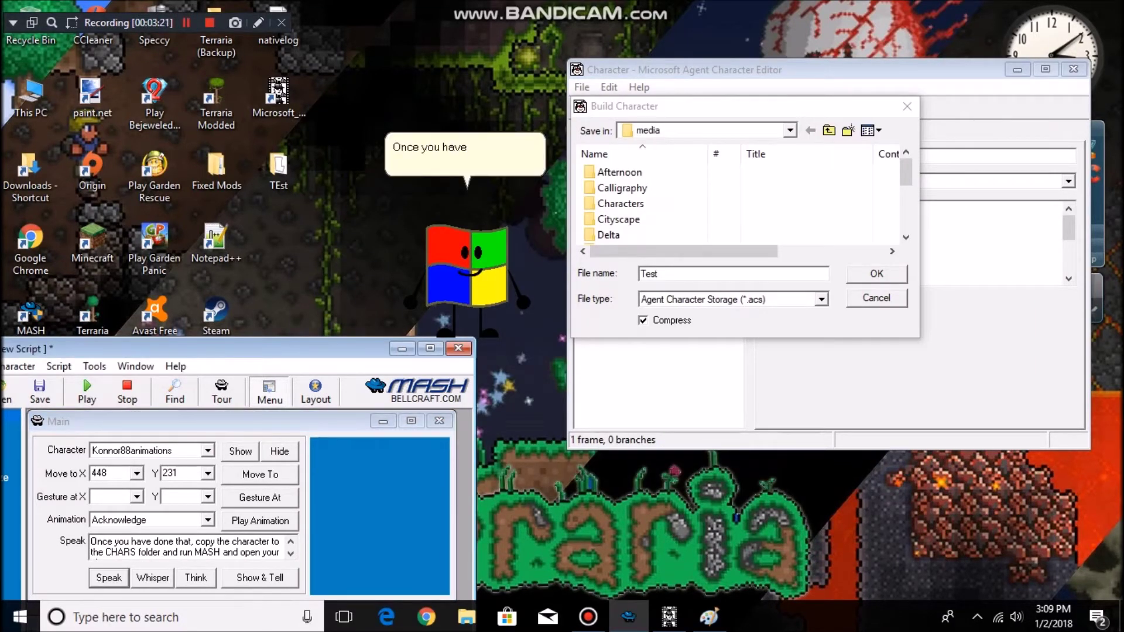
{"action": "left_click", "coordinate": [790, 131]}
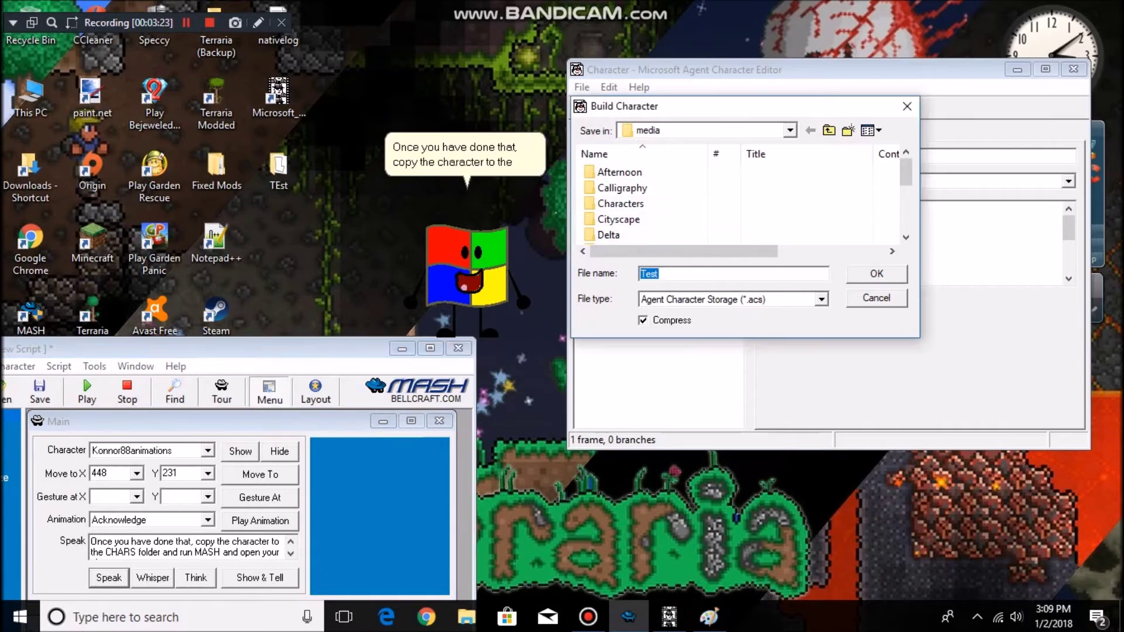
{"action": "key", "text": "Return"}
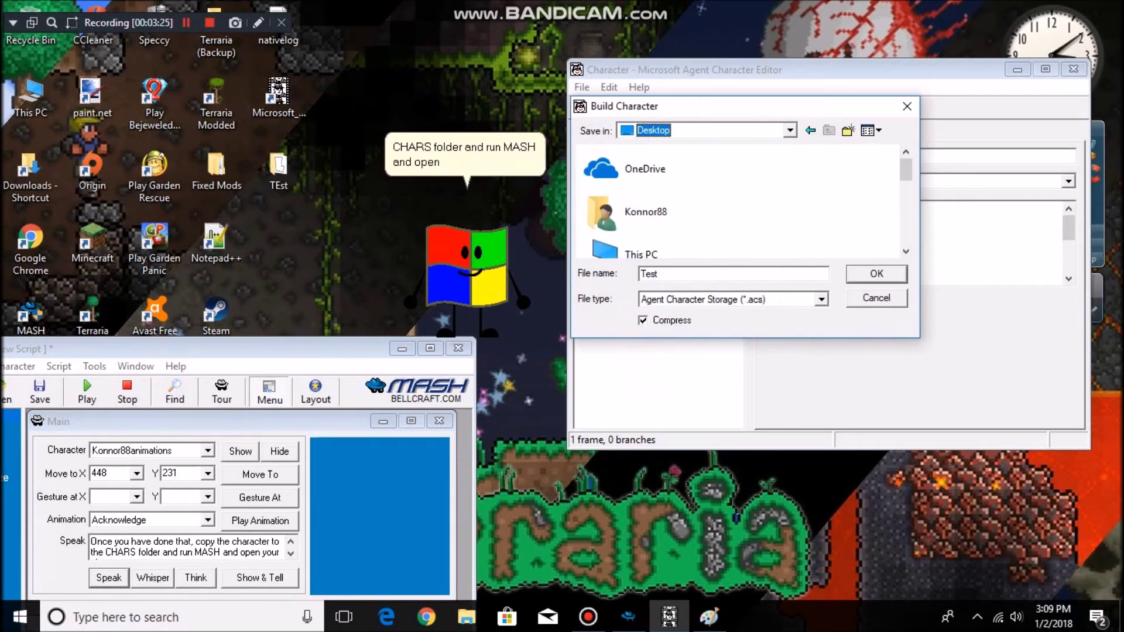
{"action": "key", "text": "Return"}
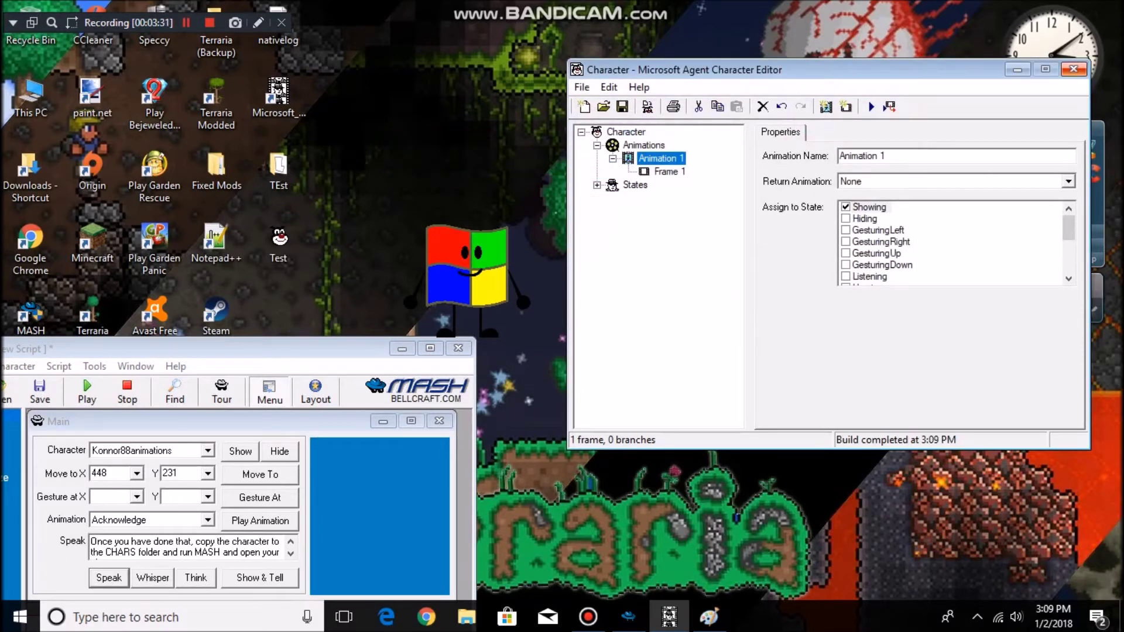
- Close the character editor without saving the changes and move the Test character file from the Desktop into the CHARS folder
{"action": "left_click", "coordinate": [1074, 69]}
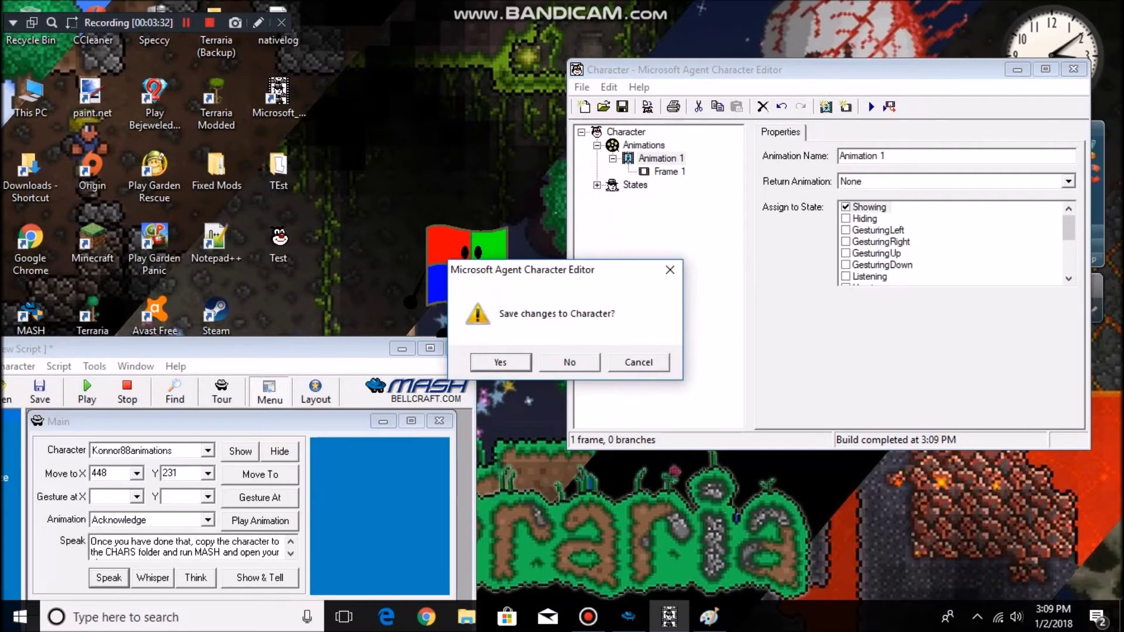
{"action": "left_click", "coordinate": [569, 363]}
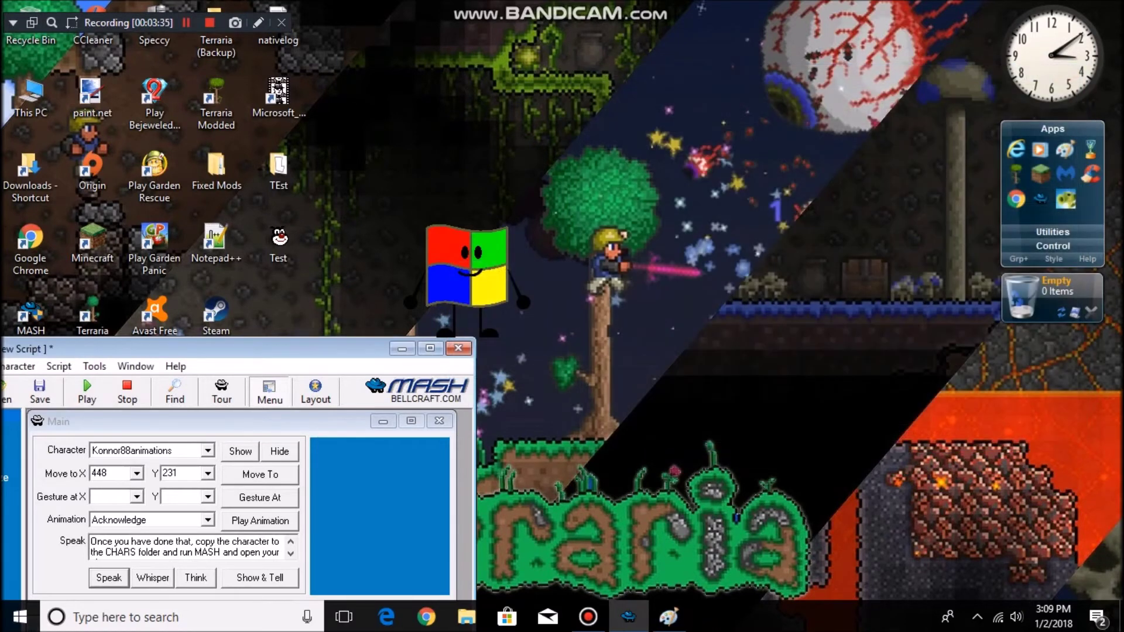
{"action": "left_click_drag", "start_coordinate": [280, 240], "coordinate": [288, 410]}
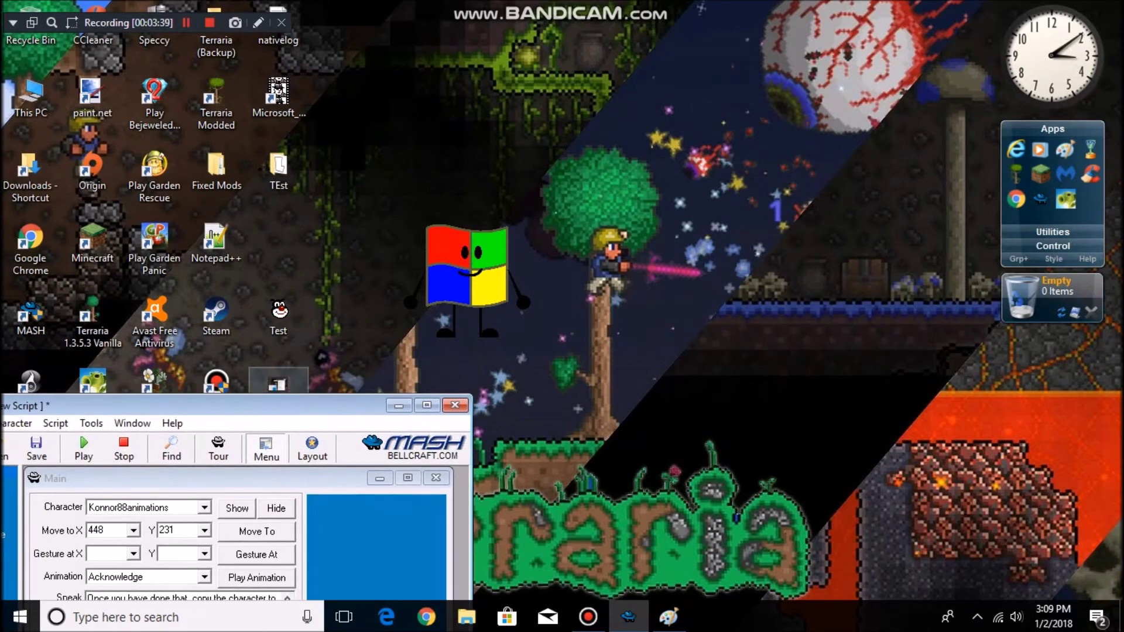
{"action": "left_click_drag", "start_coordinate": [289, 409], "coordinate": [743, 425]}
{"action": "left_click_drag", "start_coordinate": [278, 317], "coordinate": [213, 533]}
{"action": "left_click", "coordinate": [290, 198]}
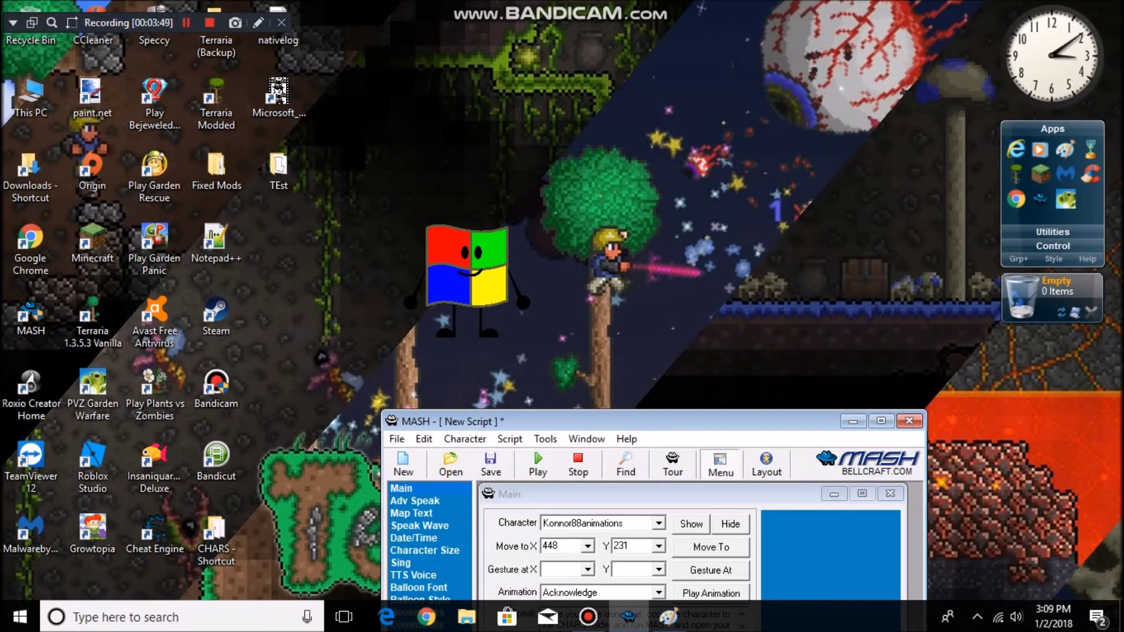
- Move the MASH window up into view, correct the speech to "If you have mash already open, close it." and have the character speak it
{"action": "left_click_drag", "start_coordinate": [649, 424], "coordinate": [625, 143]}
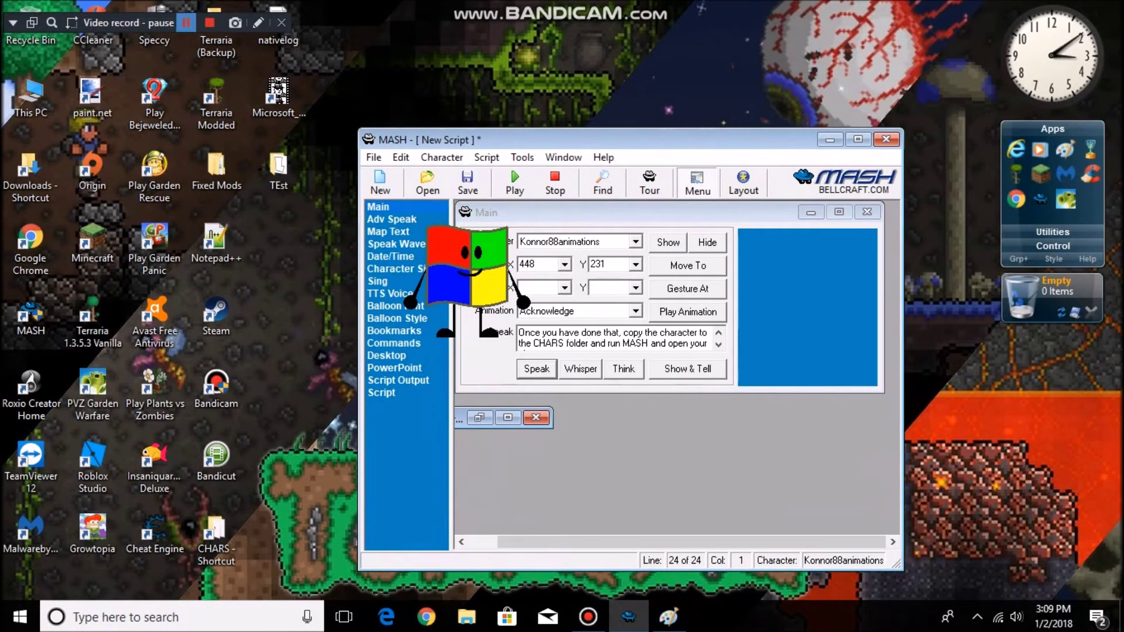
{"action": "left_click", "coordinate": [186, 23]}
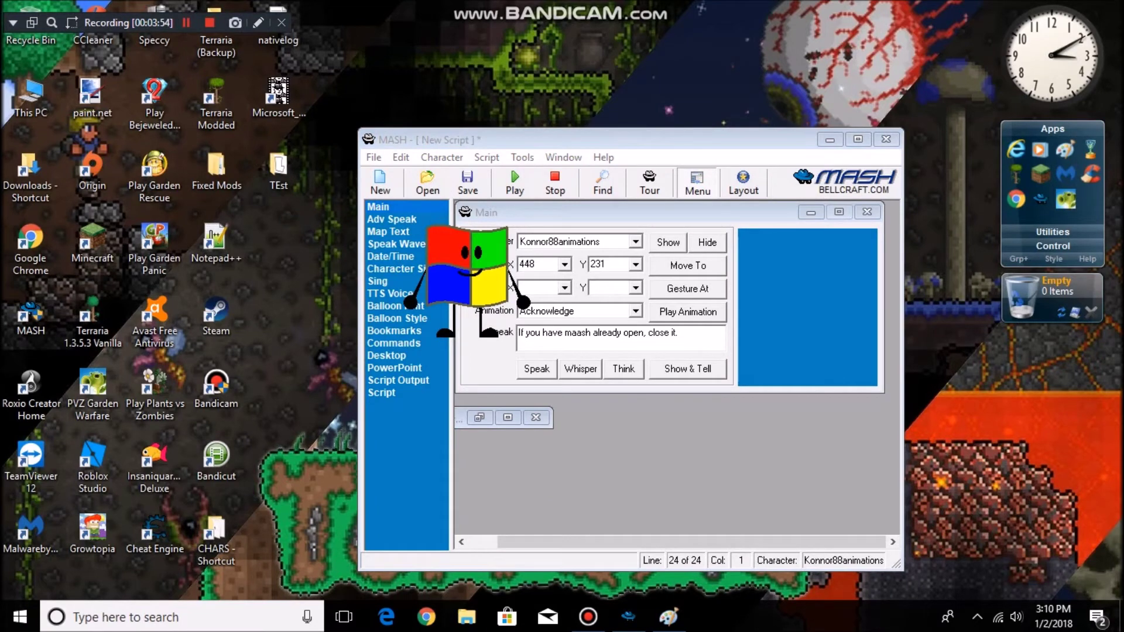
{"action": "left_click", "coordinate": [582, 332]}
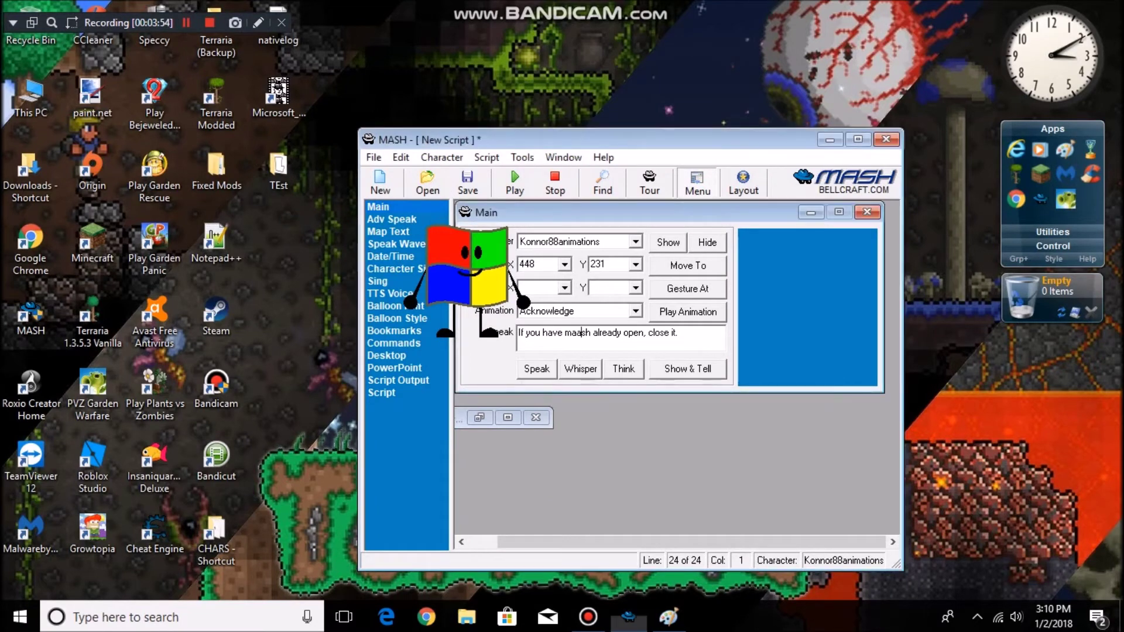
{"action": "key", "text": "BackSpace"}
{"action": "left_click", "coordinate": [537, 369]}
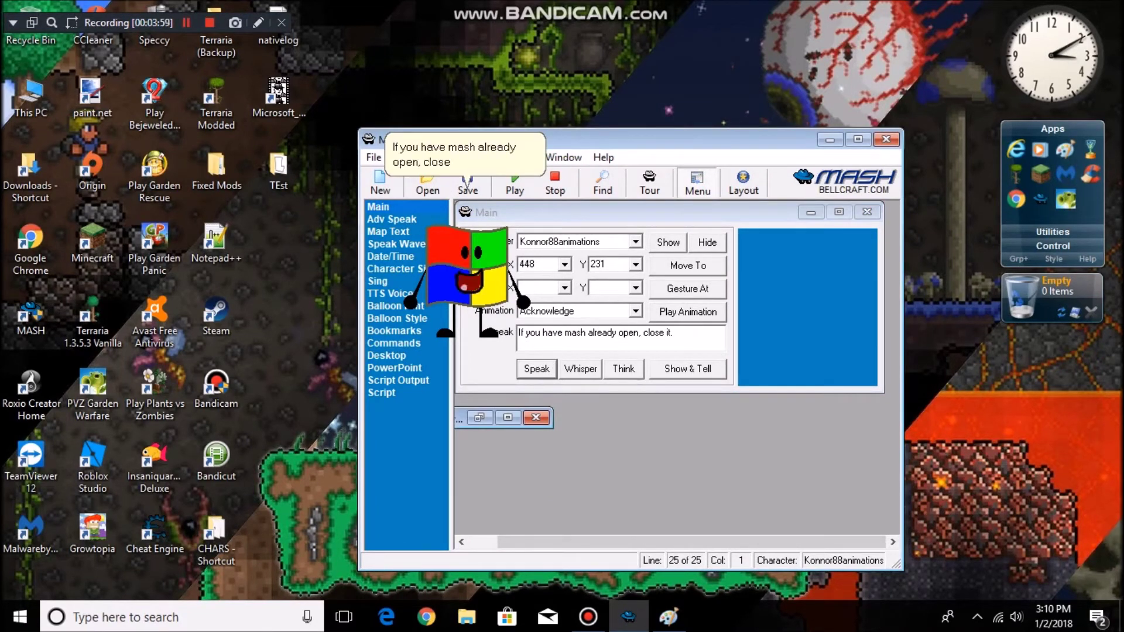
- Close MASH without saving the current script
{"action": "left_click", "coordinate": [886, 140]}
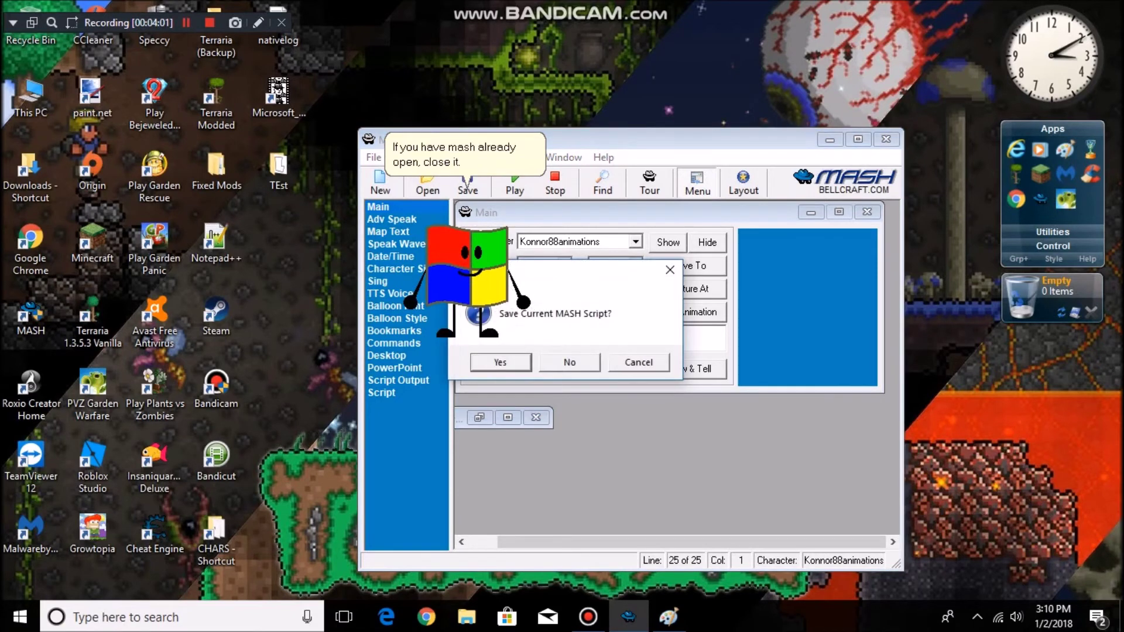
{"action": "left_click", "coordinate": [570, 362]}
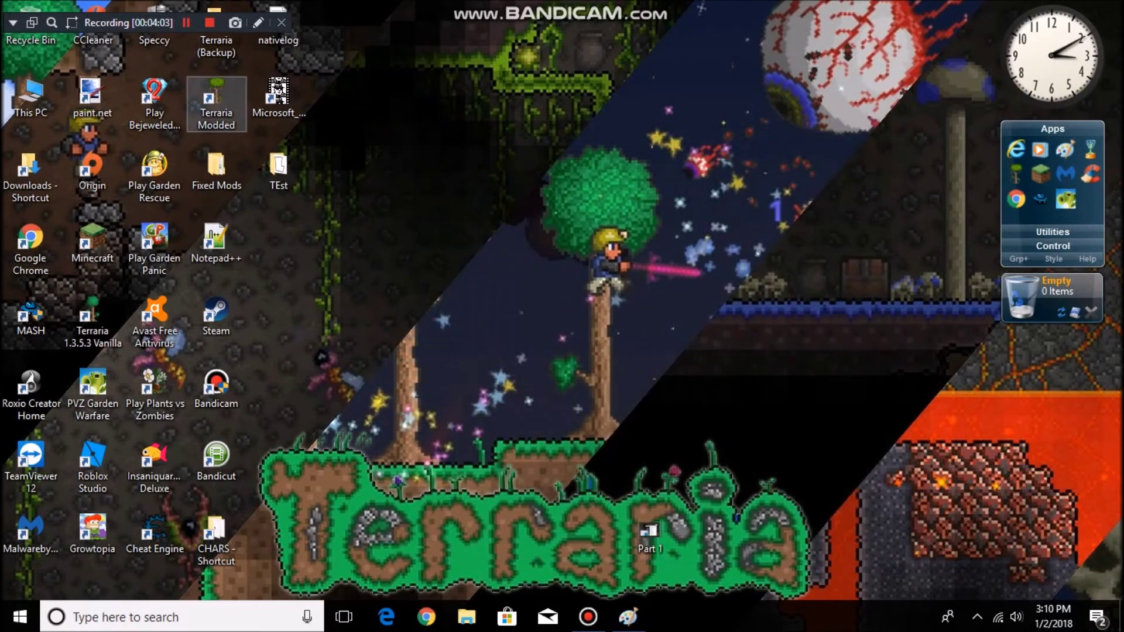
{"action": "key", "text": "shift+F12"}
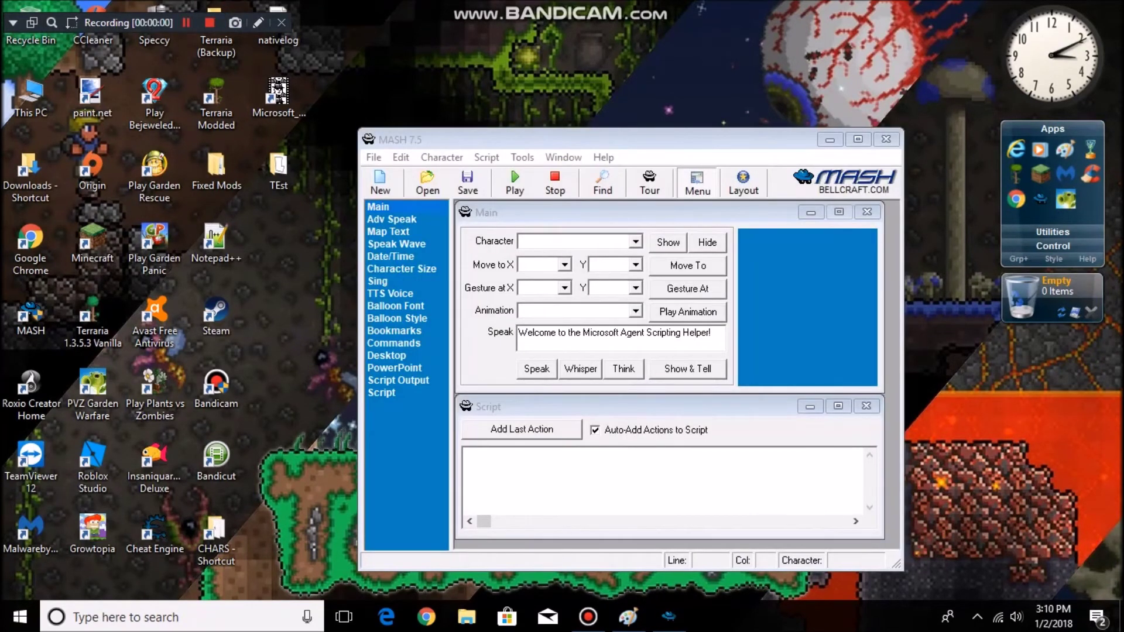
- Choose Test from the available characters in the reopened MASH and show it on the desktop
{"action": "left_click", "coordinate": [636, 242]}
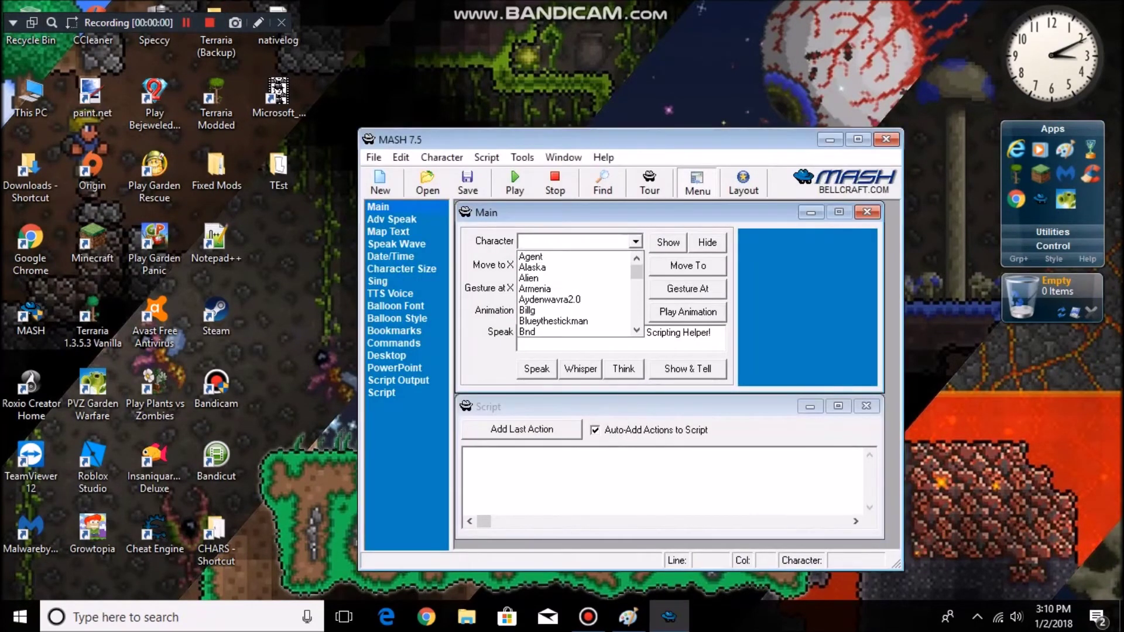
{"action": "key", "text": "p"}
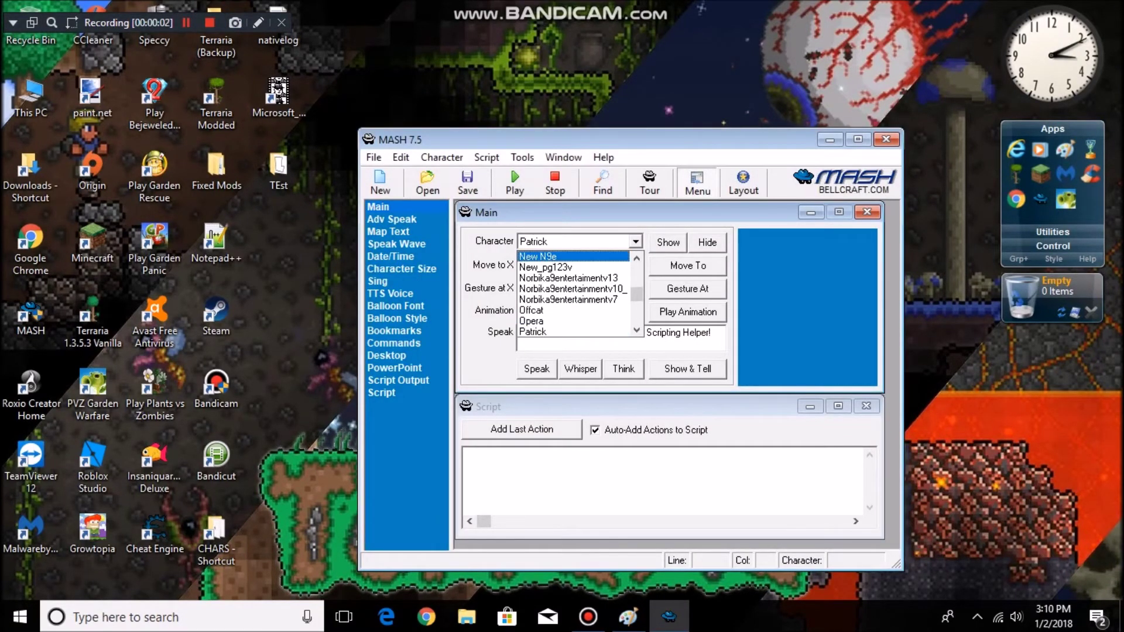
{"action": "key", "text": "Down"}
{"action": "key", "text": "Down"}
{"action": "key", "text": "Down"}
{"action": "key", "text": "Down"}
{"action": "key", "text": "Down"}
{"action": "key", "text": "Down"}
{"action": "key", "text": "Down"}
{"action": "key", "text": "Down"}
{"action": "key", "text": "Down"}
{"action": "key", "text": "Down"}
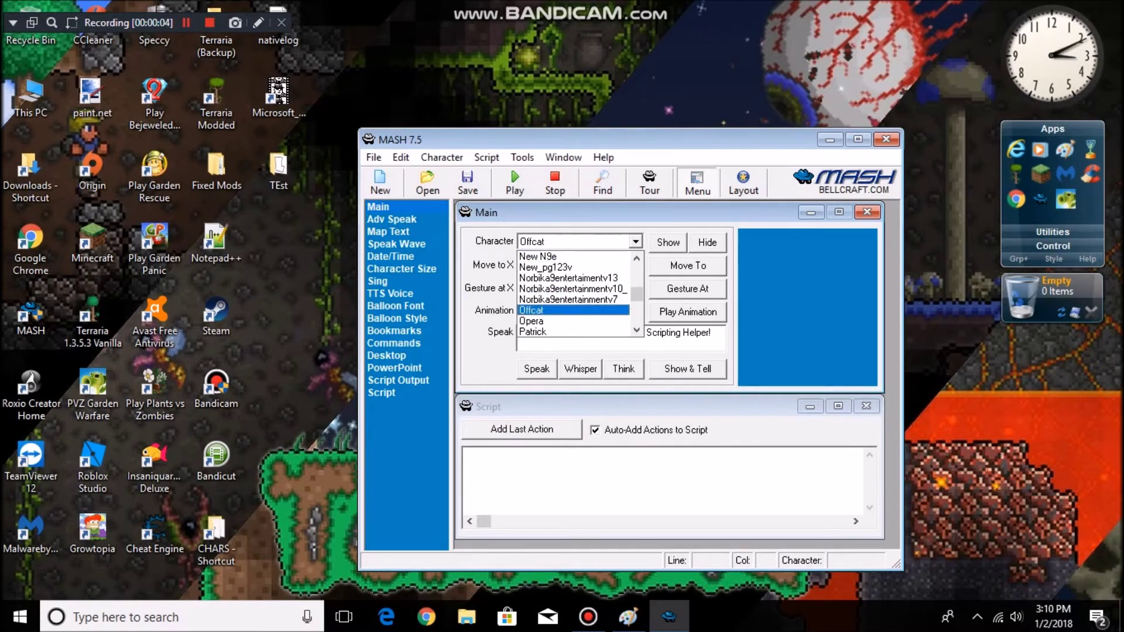
{"action": "key", "text": "Down"}
{"action": "key", "text": "Down"}
{"action": "key", "text": "Down"}
{"action": "key", "text": "Down"}
{"action": "key", "text": "Down"}
{"action": "key", "text": "Down"}
{"action": "key", "text": "Down"}
{"action": "key", "text": "Down"}
{"action": "key", "text": "Down"}
{"action": "key", "text": "Down"}
{"action": "key", "text": "Down"}
{"action": "key", "text": "Down"}
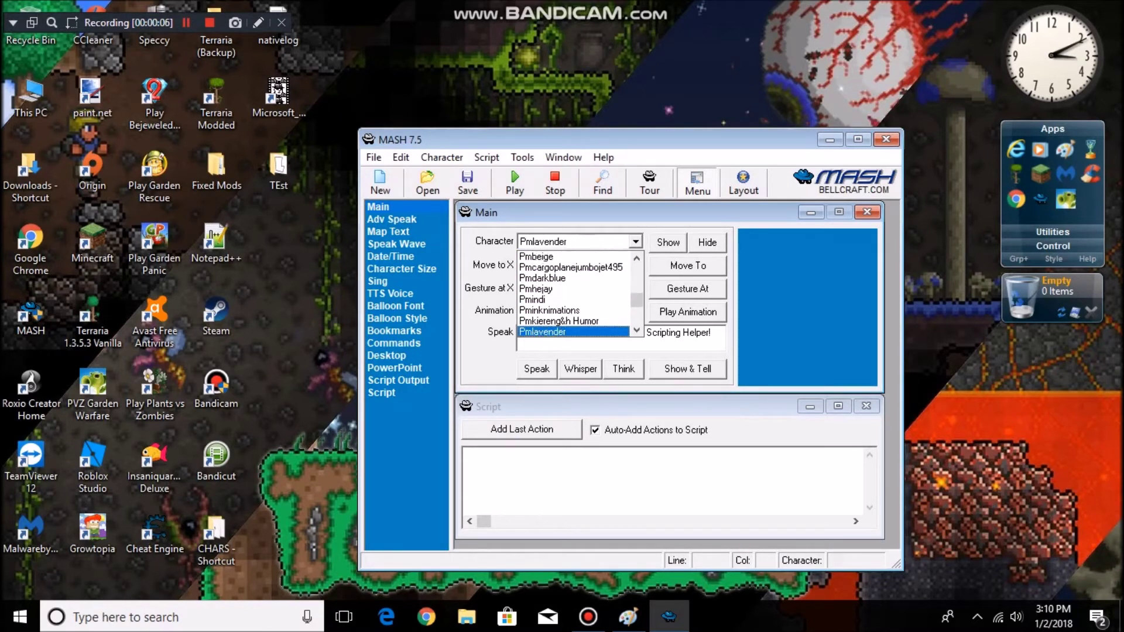
{"action": "key", "text": "Down"}
{"action": "key", "text": "Down"}
{"action": "key", "text": "Down"}
{"action": "key", "text": "Down"}
{"action": "key", "text": "Down"}
{"action": "key", "text": "Down"}
{"action": "key", "text": "Down"}
{"action": "key", "text": "Down"}
{"action": "key", "text": "Down"}
{"action": "key", "text": "Down"}
{"action": "key", "text": "Down"}
{"action": "key", "text": "Down"}
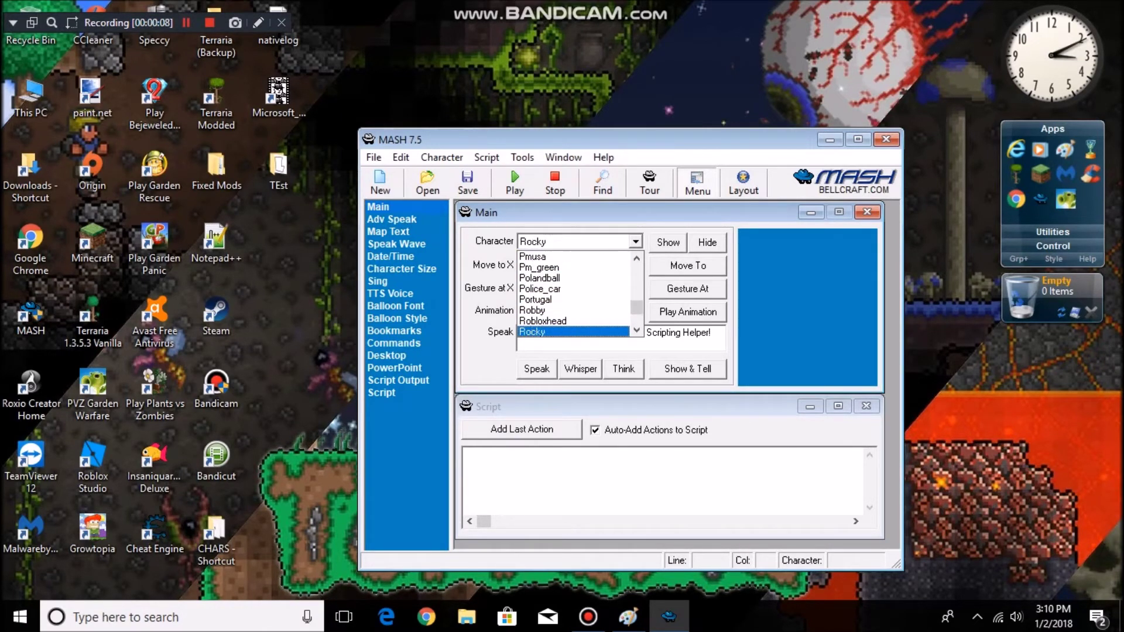
{"action": "key", "text": "Up"}
{"action": "key", "text": "Up"}
{"action": "key", "text": "Up"}
{"action": "key", "text": "Up"}
{"action": "key", "text": "Up"}
{"action": "key", "text": "Up"}
{"action": "key", "text": "Up"}
{"action": "key", "text": "Up"}
{"action": "key", "text": "Up"}
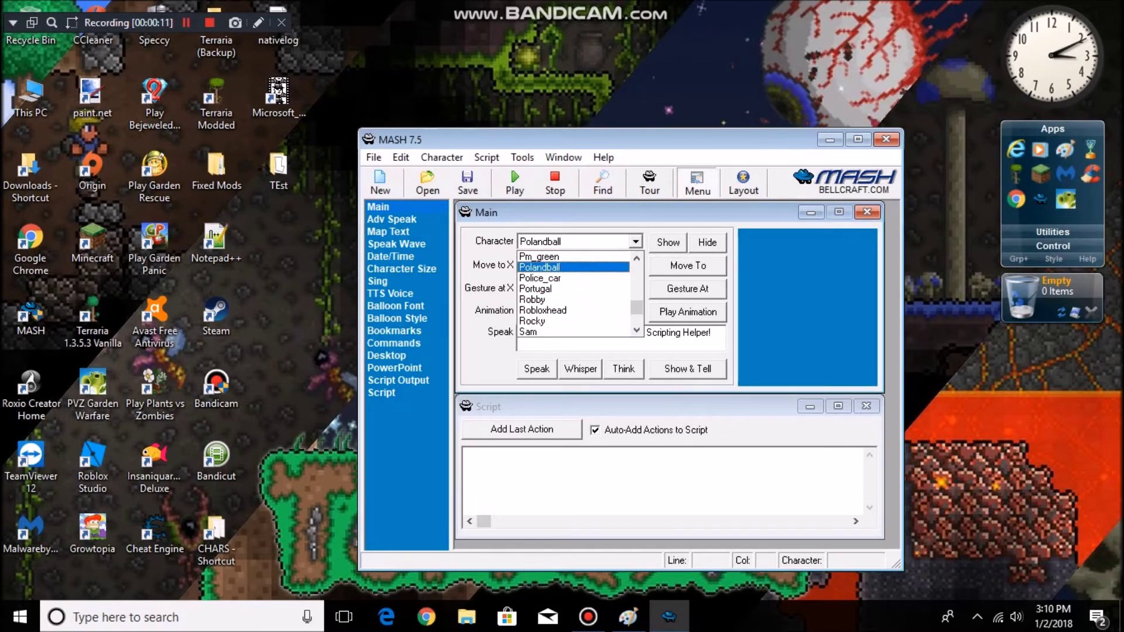
{"action": "key", "text": "Up"}
{"action": "key", "text": "Up"}
{"action": "key", "text": "Down"}
{"action": "key", "text": "Down"}
{"action": "key", "text": "Down"}
{"action": "key", "text": "Down"}
{"action": "key", "text": "Down"}
{"action": "key", "text": "Down"}
{"action": "key", "text": "Down"}
{"action": "key", "text": "Down"}
{"action": "key", "text": "Down"}
{"action": "key", "text": "Down"}
{"action": "key", "text": "Down"}
{"action": "key", "text": "Down"}
{"action": "key", "text": "Down"}
{"action": "key", "text": "Down"}
{"action": "key", "text": "Down"}
{"action": "key", "text": "Down"}
{"action": "key", "text": "Down"}
{"action": "key", "text": "Down"}
{"action": "key", "text": "Down"}
{"action": "key", "text": "Down"}
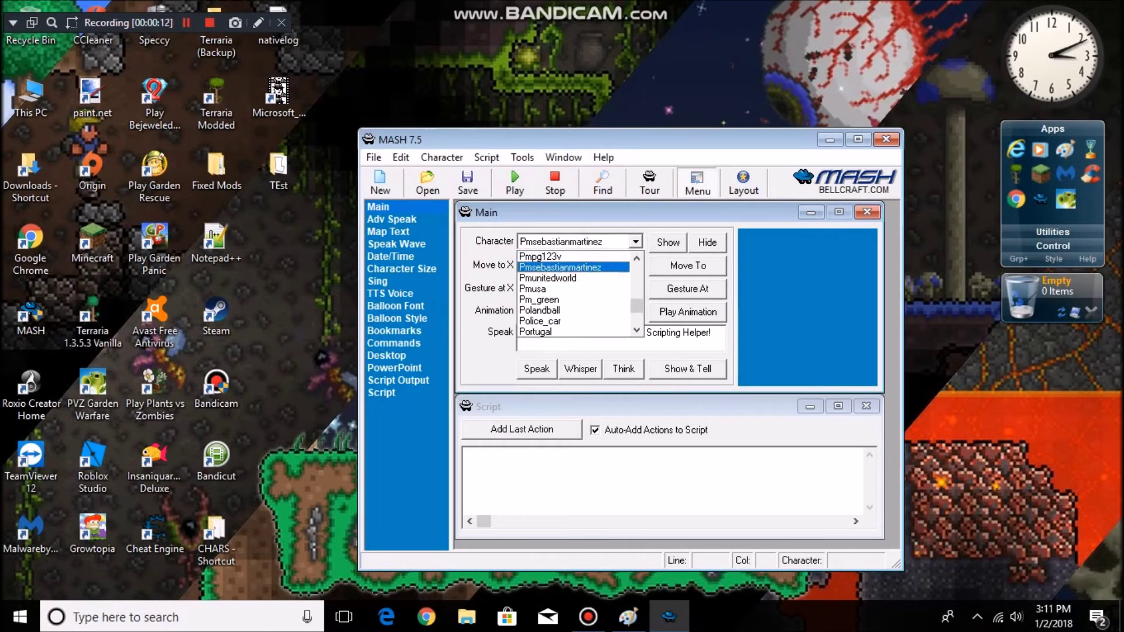
{"action": "key", "text": "Up"}
{"action": "key", "text": "Up"}
{"action": "key", "text": "Up"}
{"action": "key", "text": "Up"}
{"action": "key", "text": "Up"}
{"action": "key", "text": "Up"}
{"action": "key", "text": "Up"}
{"action": "key", "text": "Up"}
{"action": "key", "text": "Up"}
{"action": "key", "text": "Up"}
{"action": "key", "text": "Up"}
{"action": "key", "text": "Up"}
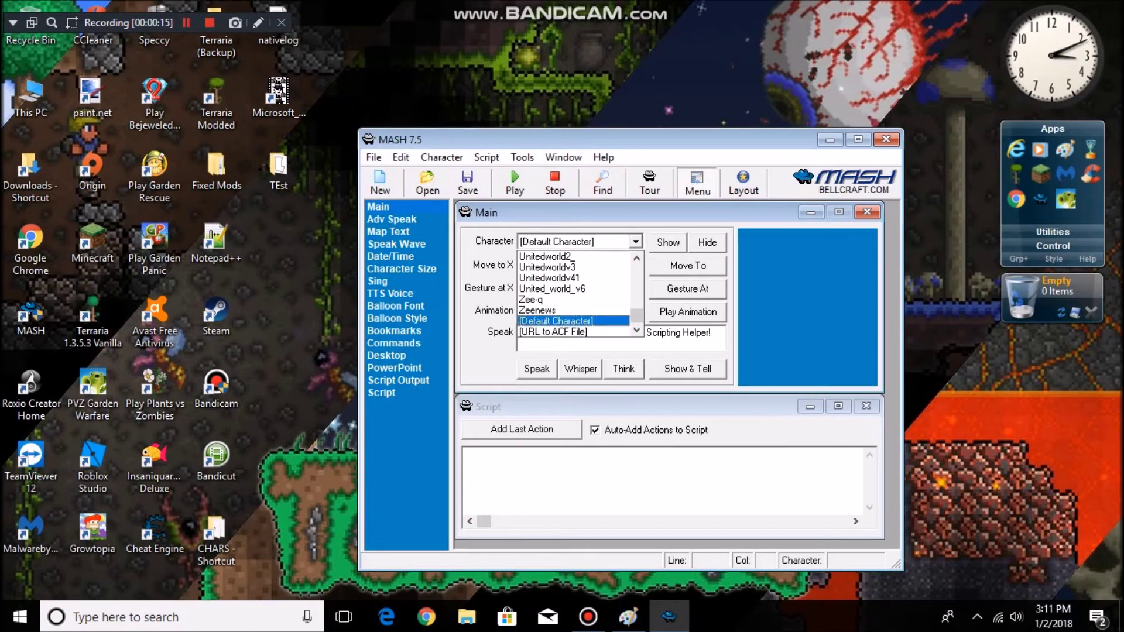
{"action": "key", "text": "Down"}
{"action": "key", "text": "Down"}
{"action": "key", "text": "Down"}
{"action": "key", "text": "Down"}
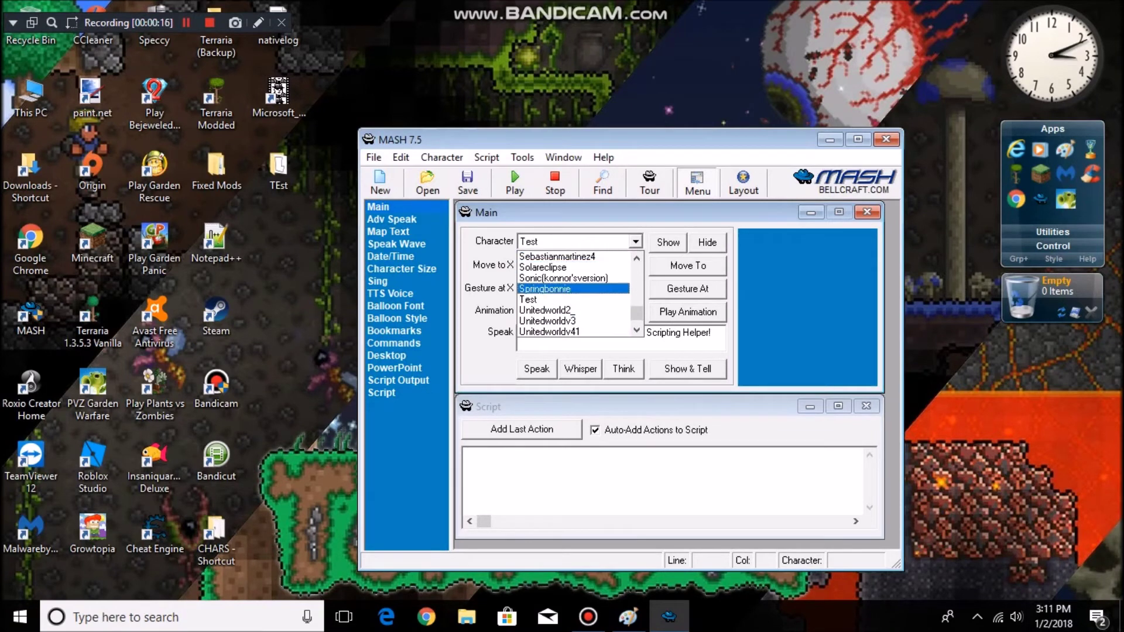
{"action": "key", "text": "Down"}
{"action": "key", "text": "Up"}
{"action": "key", "text": "Up"}
{"action": "key", "text": "Up"}
{"action": "key", "text": "Up"}
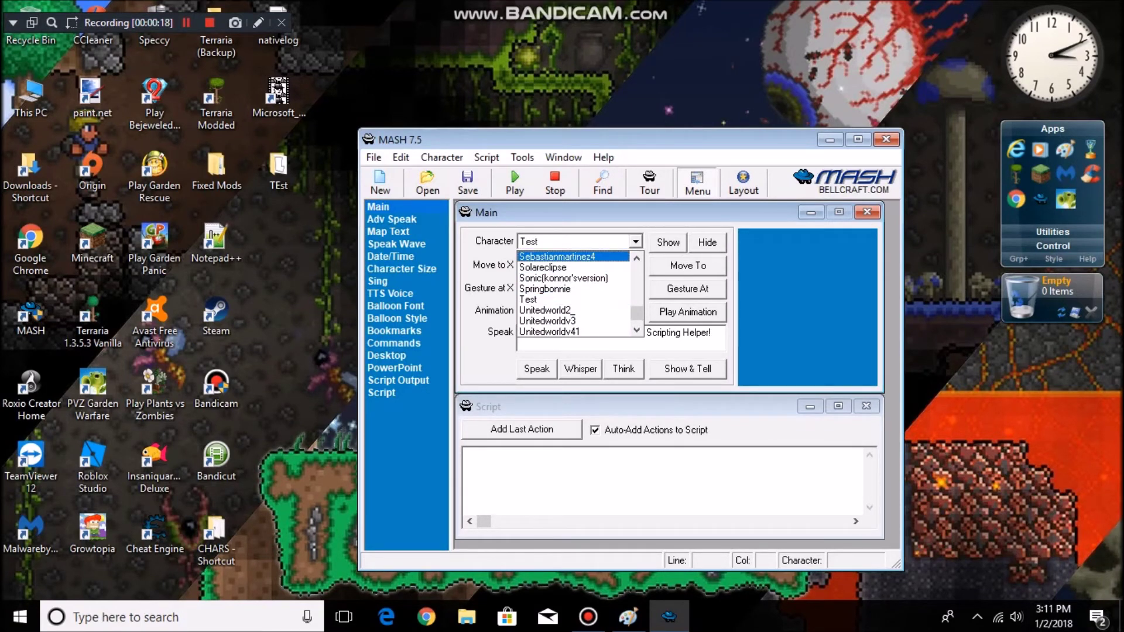
{"action": "left_click", "coordinate": [668, 243]}
{"action": "left_click", "coordinate": [668, 243]}
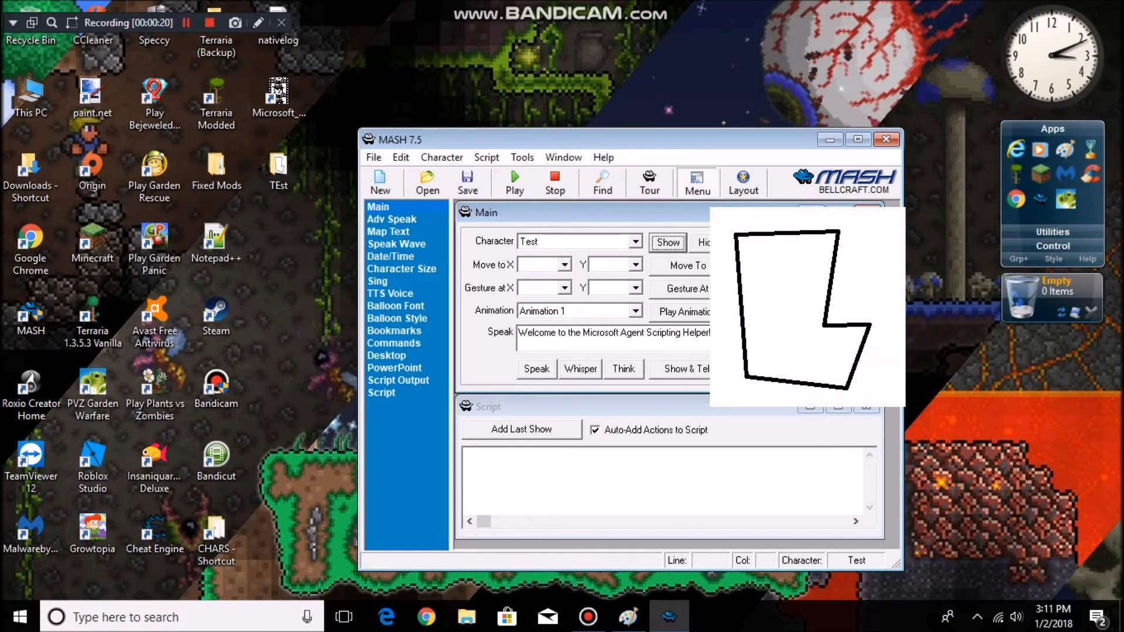
- Have the Konnor88animations character speak "As you can see, it worked. Also I forgot to give this character a voice."
{"action": "left_click", "coordinate": [613, 333]}
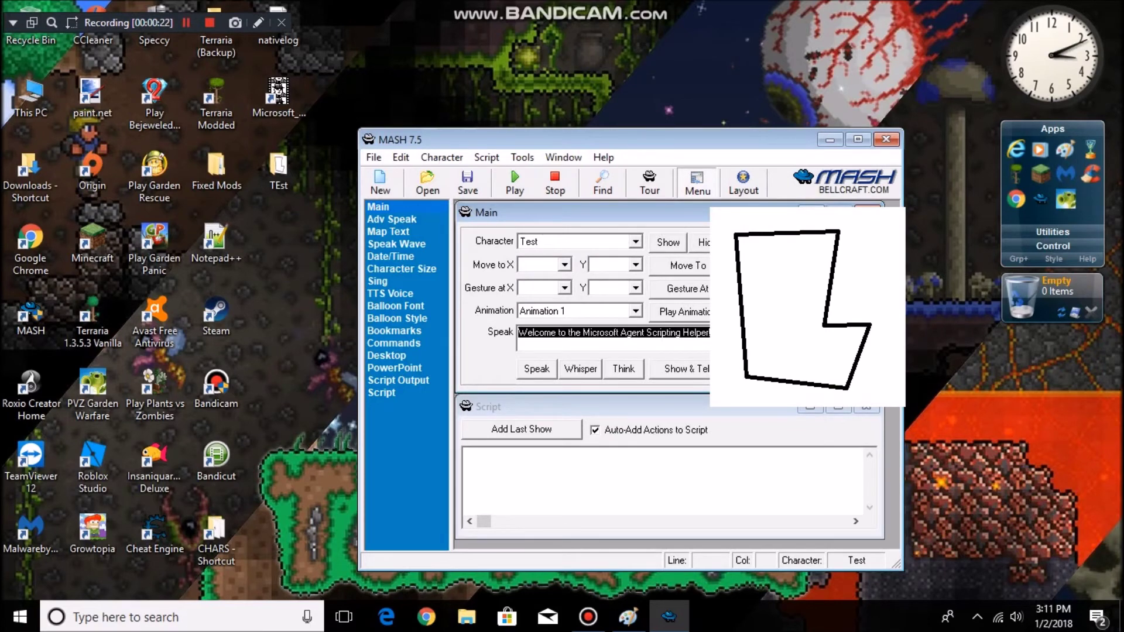
{"action": "key", "text": "shift+F12"}
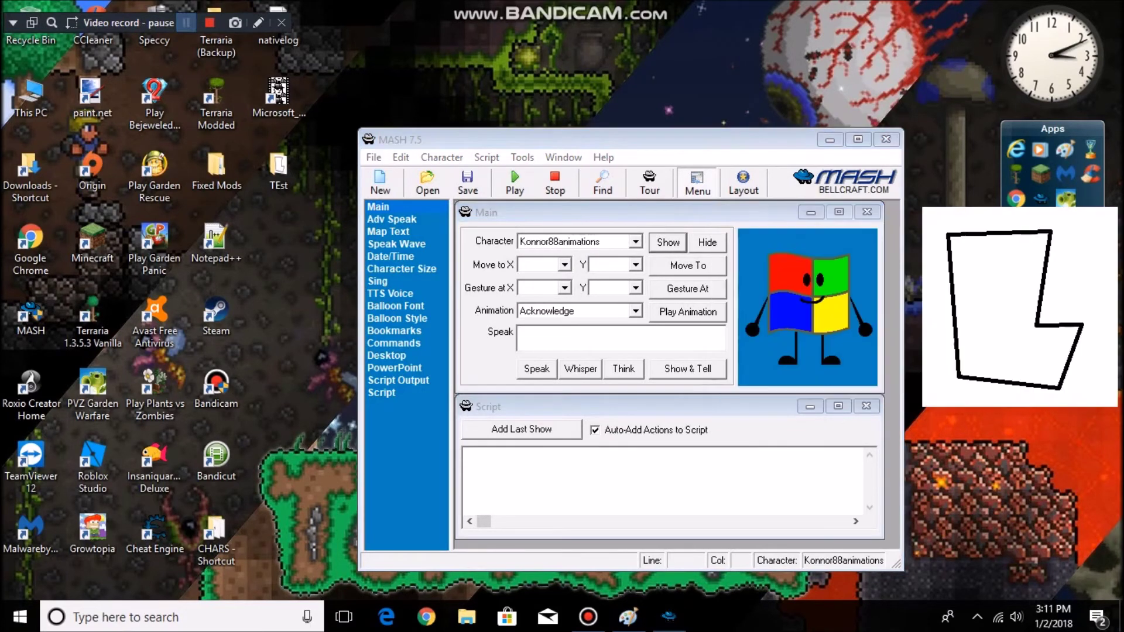
{"action": "key", "text": "shift+F12"}
{"action": "type", "text": "As"}
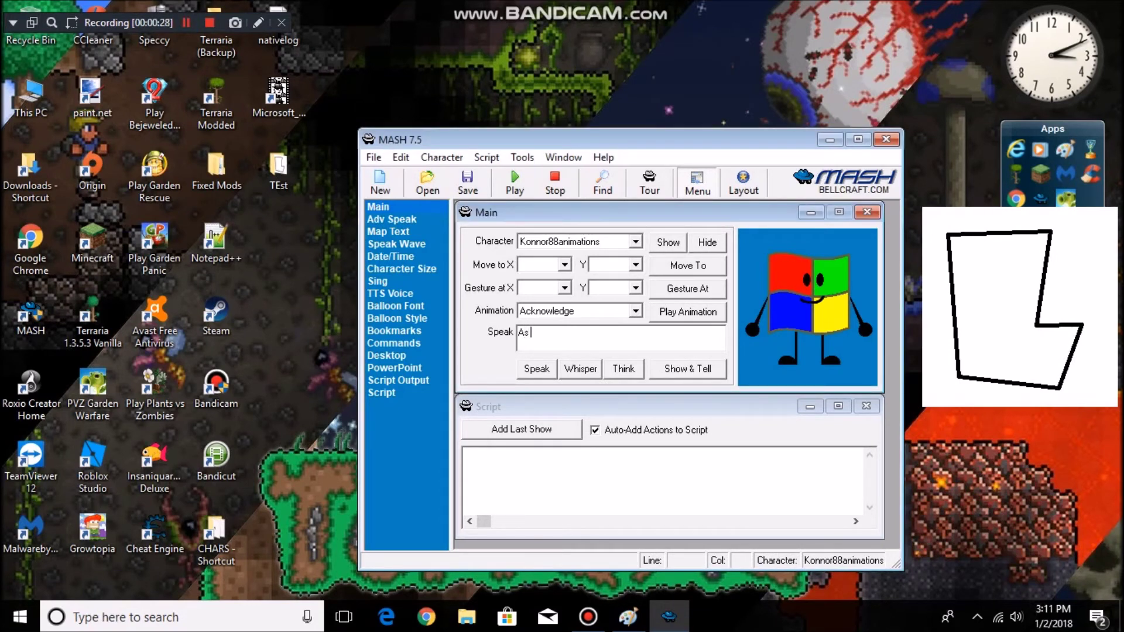
{"action": "type", "text": " you can see, it worked. Also I forgot t"}
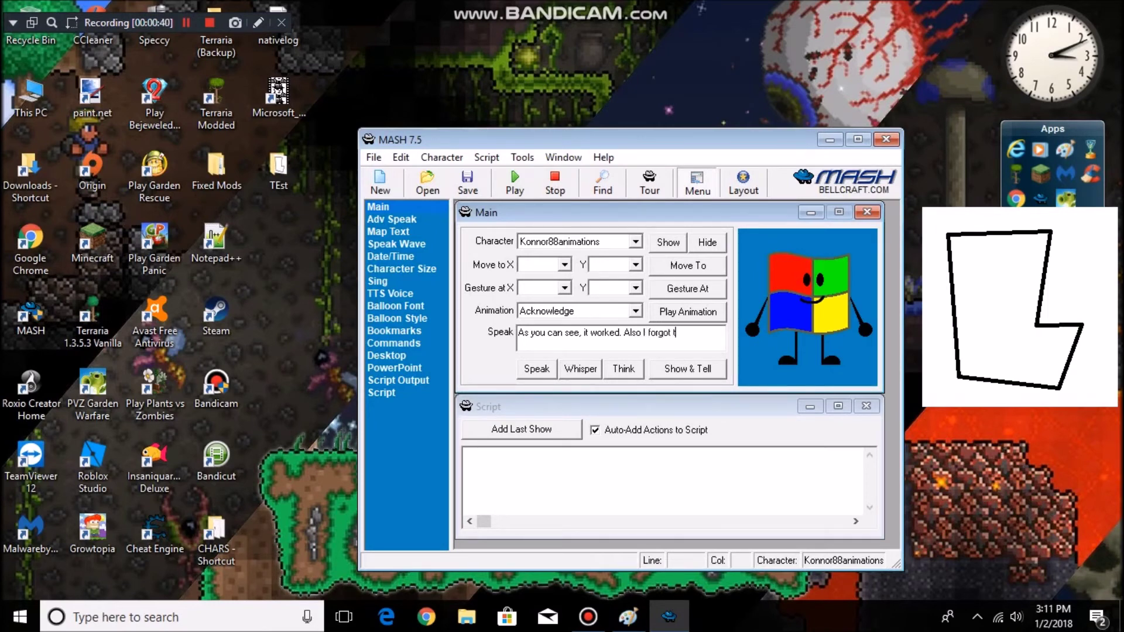
{"action": "type", "text": "o give this character a voice."}
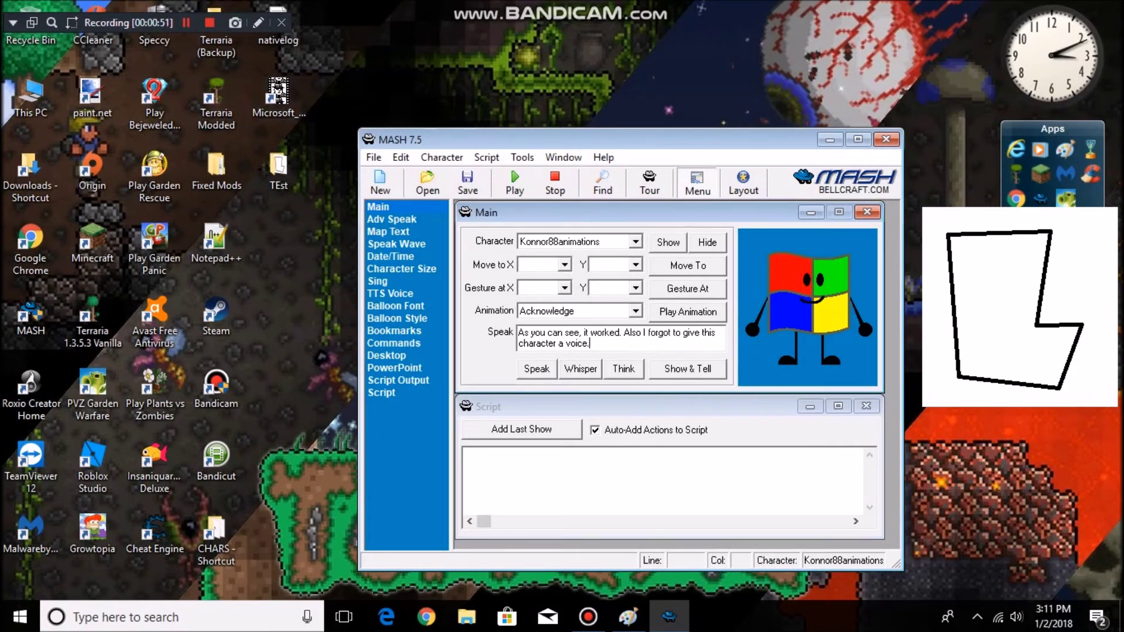
{"action": "left_click", "coordinate": [536, 368]}
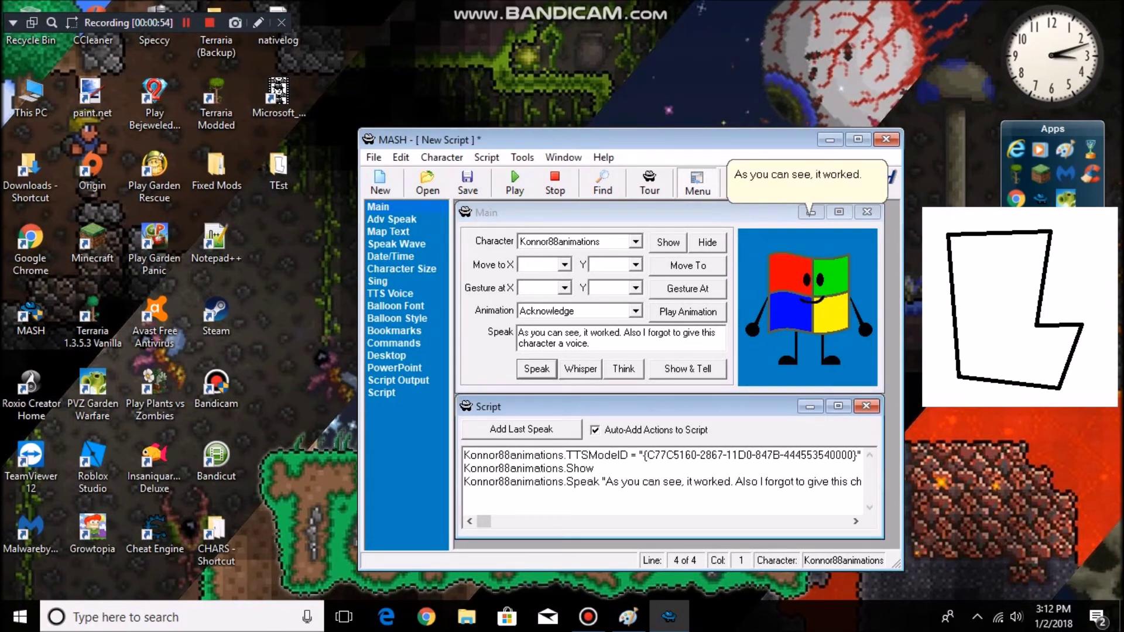
- Have the character speak "You just have to click on the voice tab on the character tab, then choose the voice in MACE."
{"action": "left_click", "coordinate": [621, 338]}
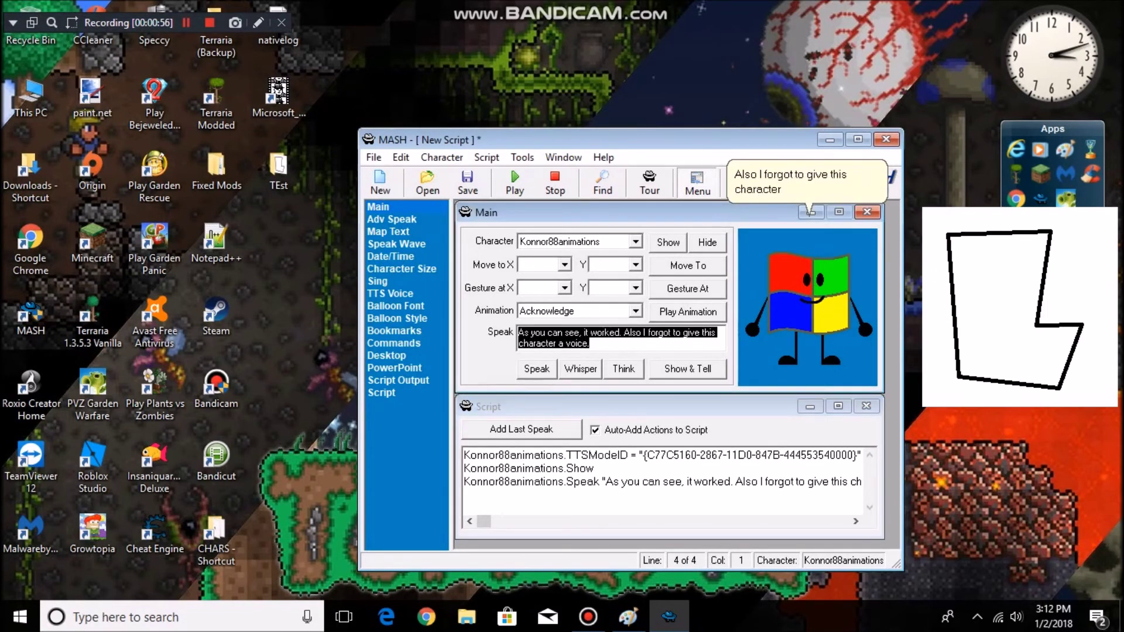
{"action": "key", "text": "BackSpace"}
{"action": "type", "text": "You just have t"}
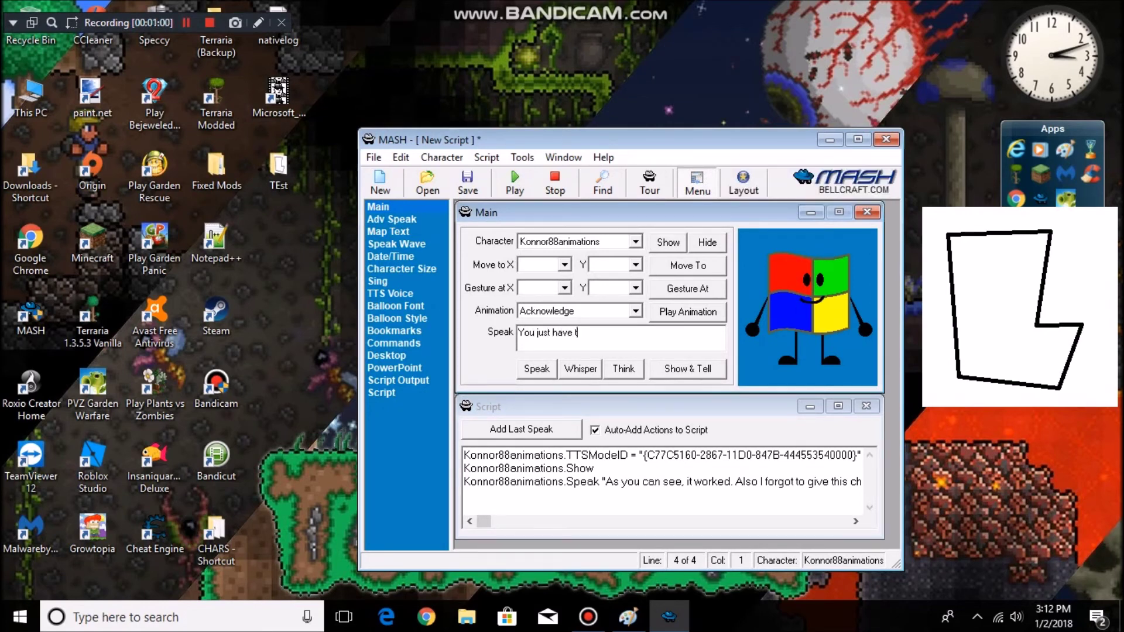
{"action": "type", "text": "o c"}
{"action": "type", "text": "lick on"}
{"action": "type", "text": " thr"}
{"action": "type", "text": " voice tab"}
{"action": "type", "text": ","}
{"action": "type", "text": "on the"}
{"action": "type", "text": "char"}
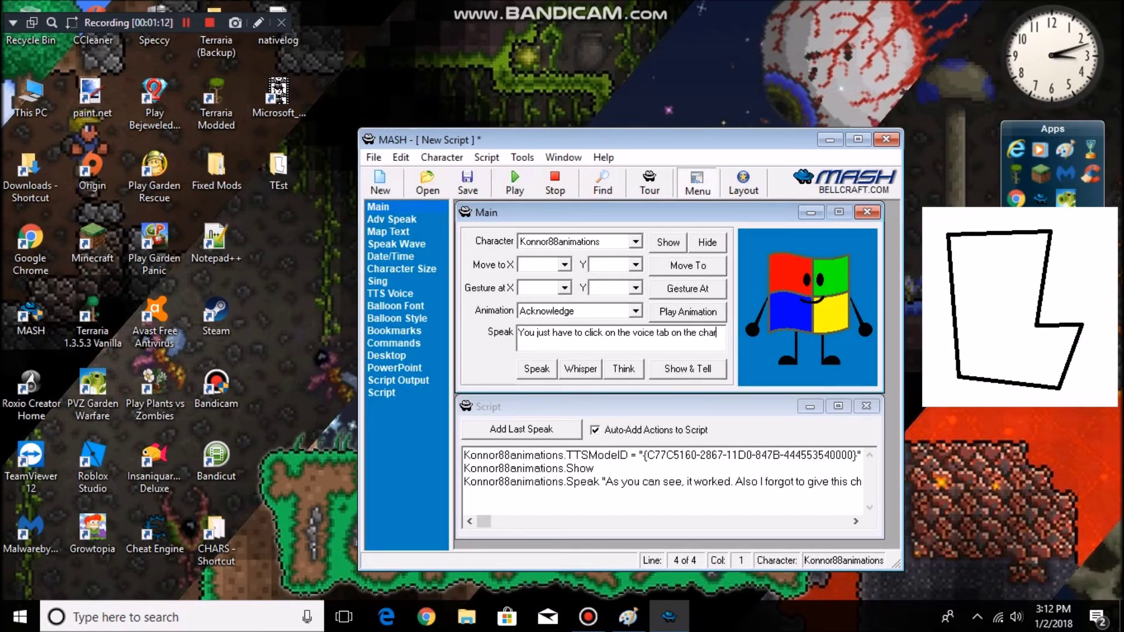
{"action": "type", "text": "actert tab, then choose the voice in MAx"}
{"action": "key", "text": "BackSpace"}
{"action": "type", "text": "X"}
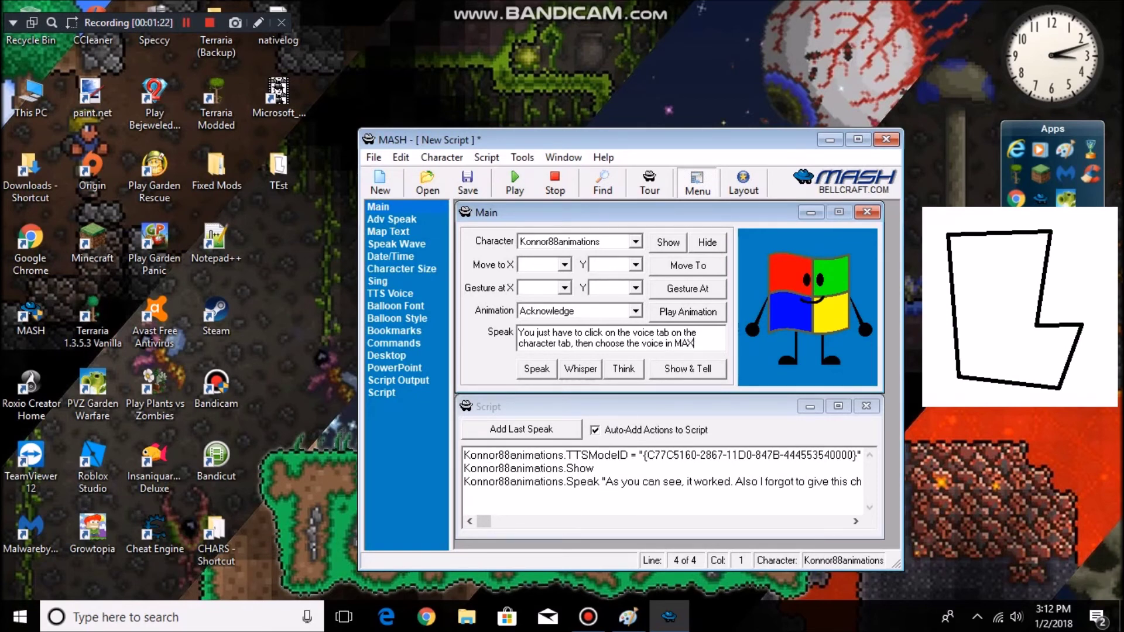
{"action": "key", "text": "BackSpace"}
{"action": "type", "text": "CE."}
{"action": "left_click", "coordinate": [536, 369]}
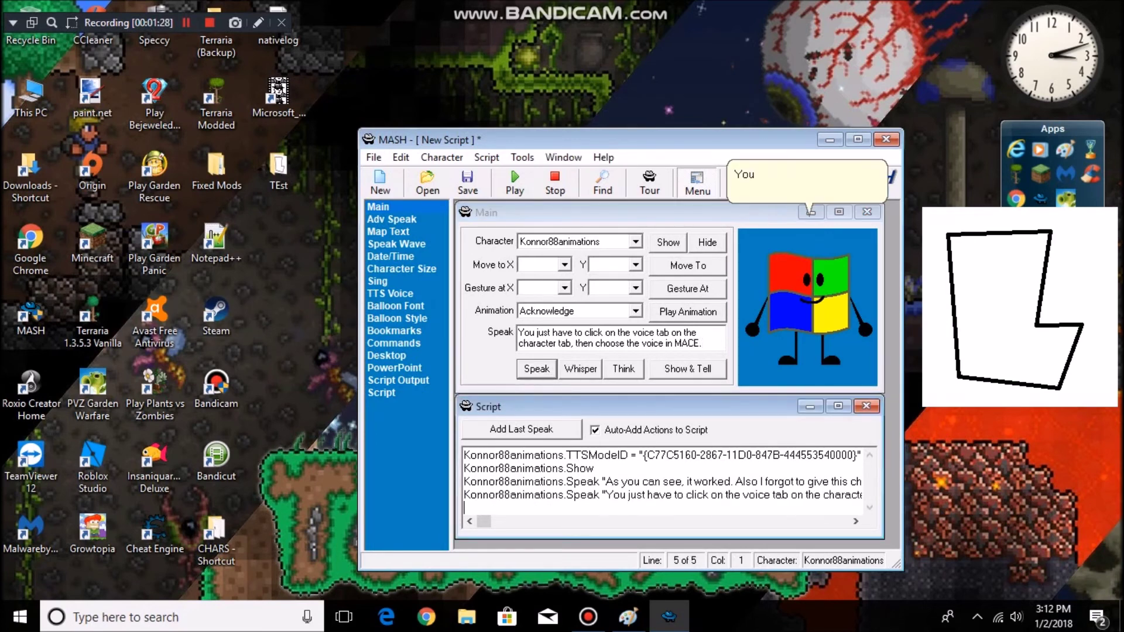